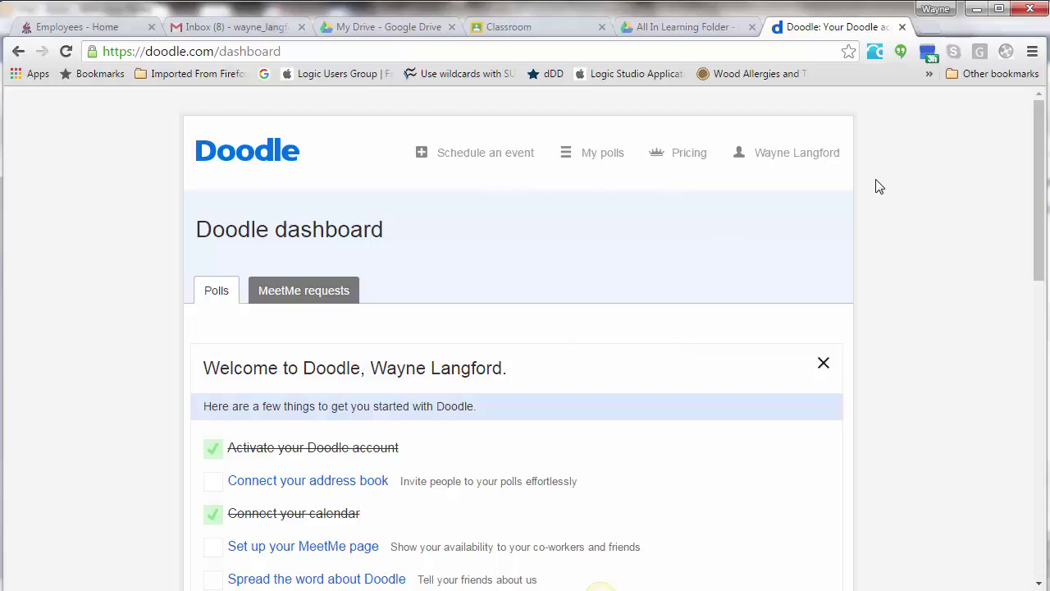
- Connect the Google calendar service in the account's calendar settings and allow Doodle the requested offline access
click(823, 169)
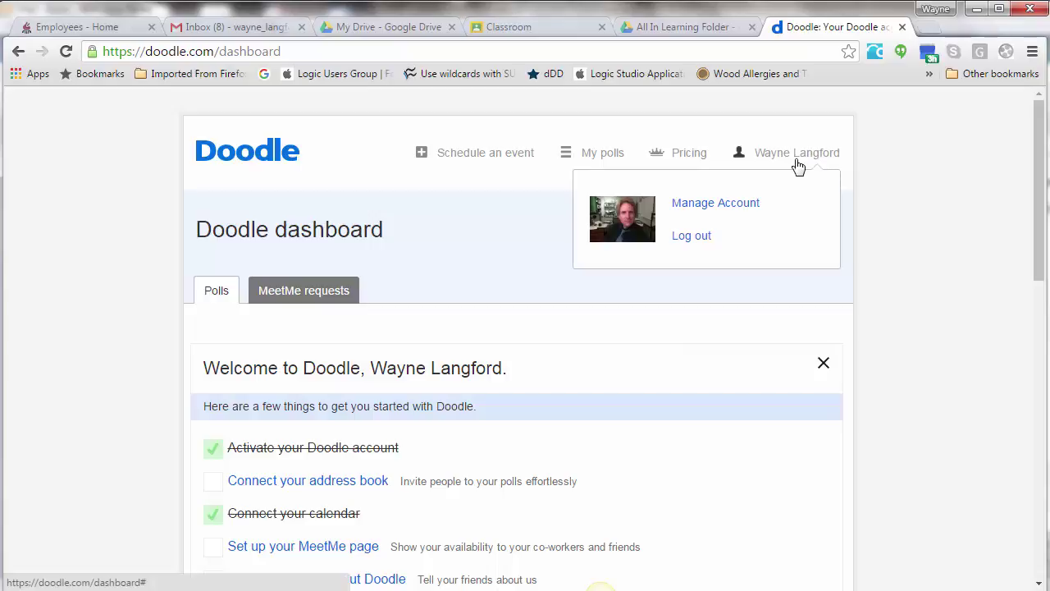
click(733, 210)
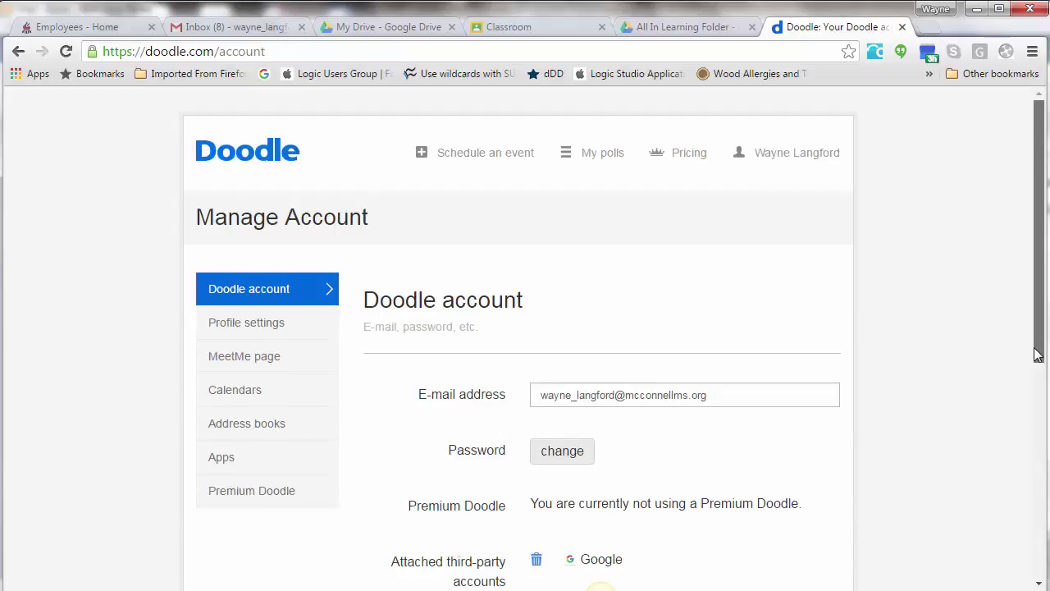
scroll(1032, 254, down, 2)
click(221, 222)
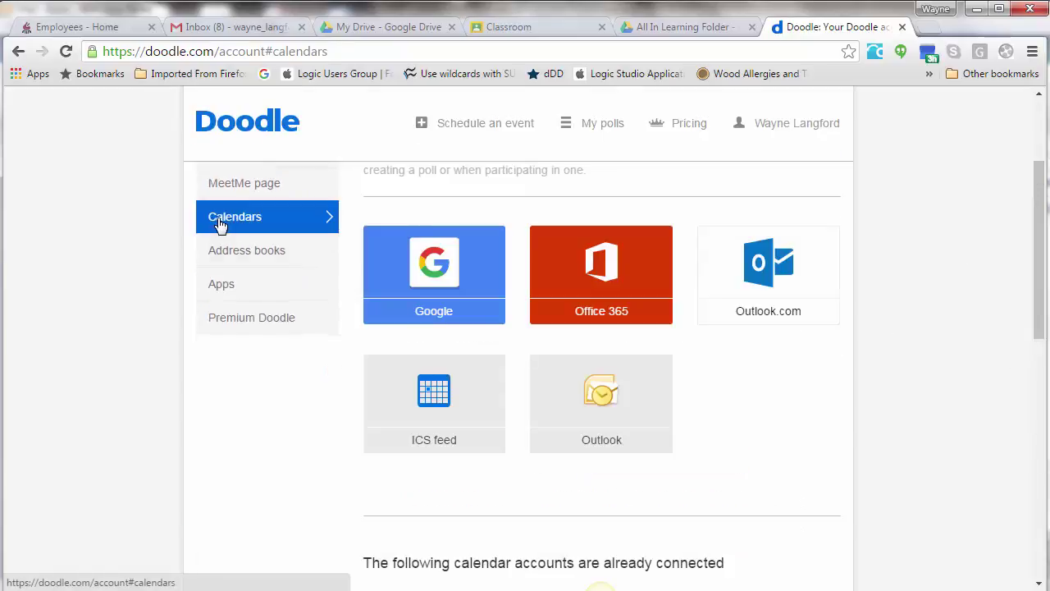
click(433, 274)
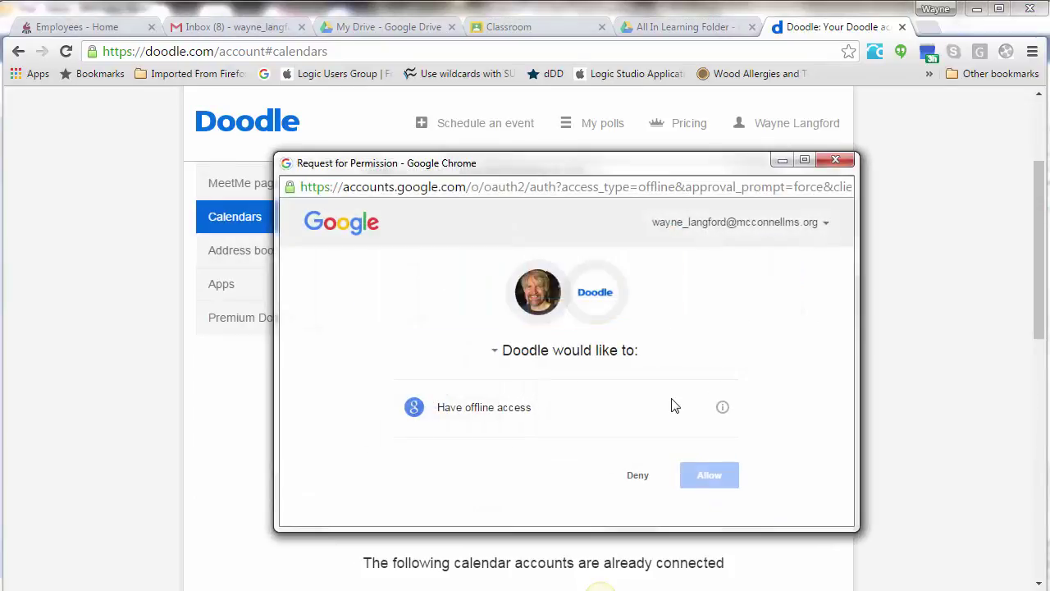
click(705, 480)
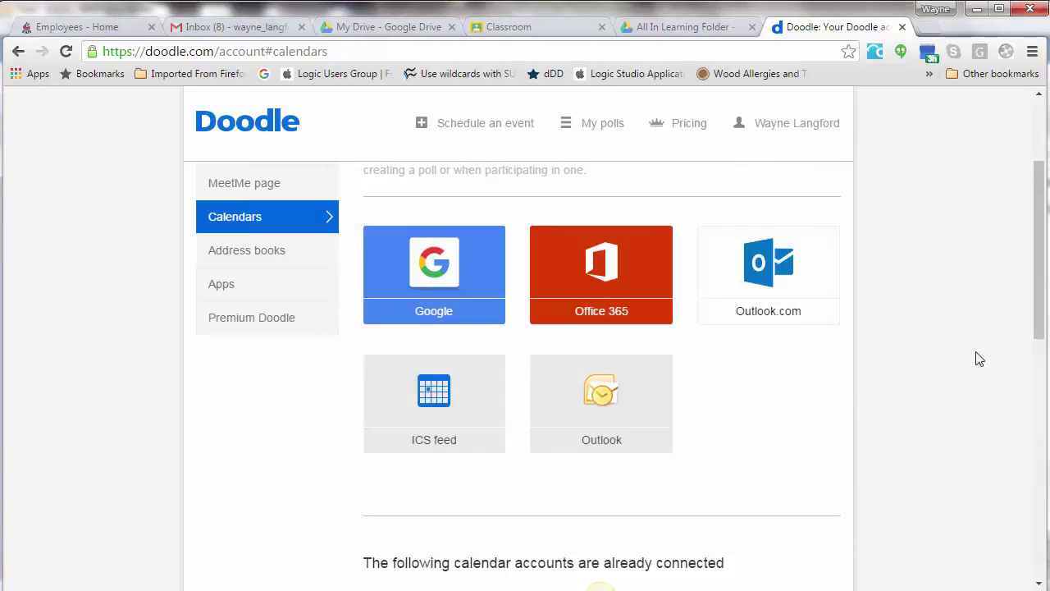
- Review the account's profile settings, including photo, name, time zone, language, gender and country
scroll(1044, 328, up, 2)
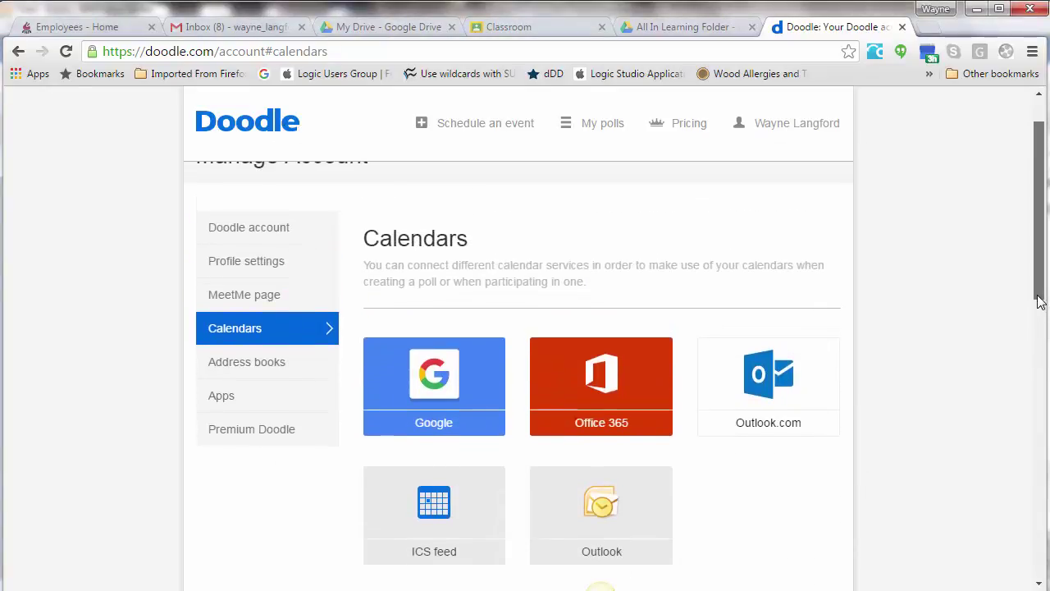
click(272, 265)
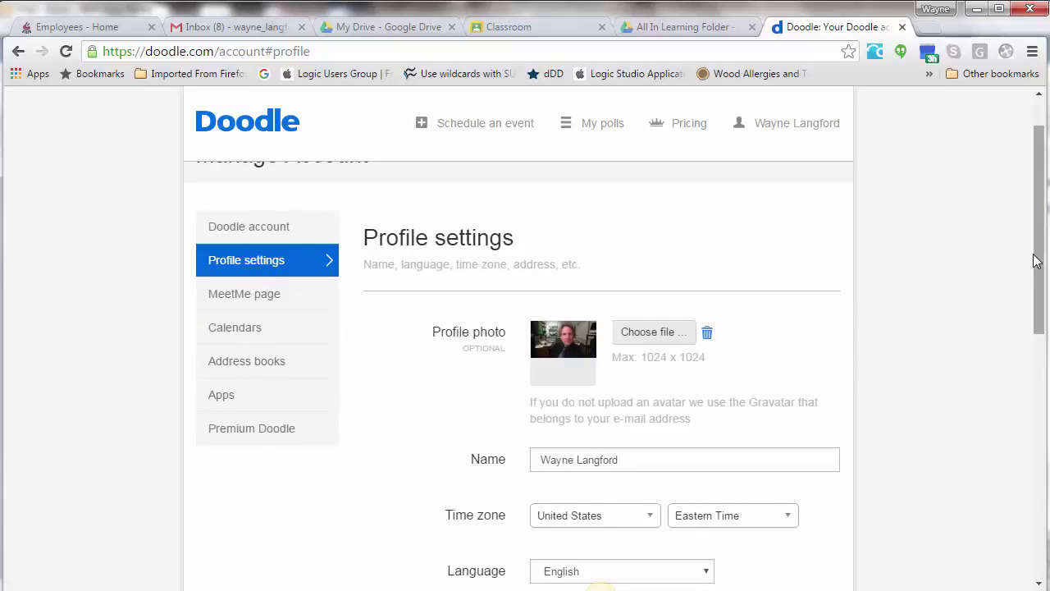
scroll(1031, 338, down, 3)
scroll(1031, 338, down, 2)
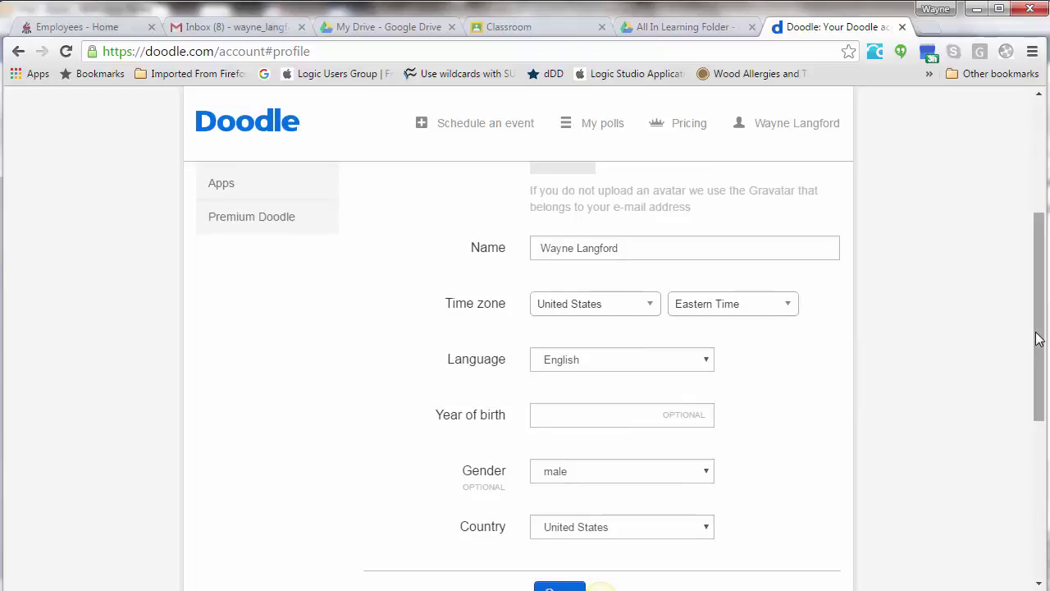
drag(1038, 336, 1041, 180)
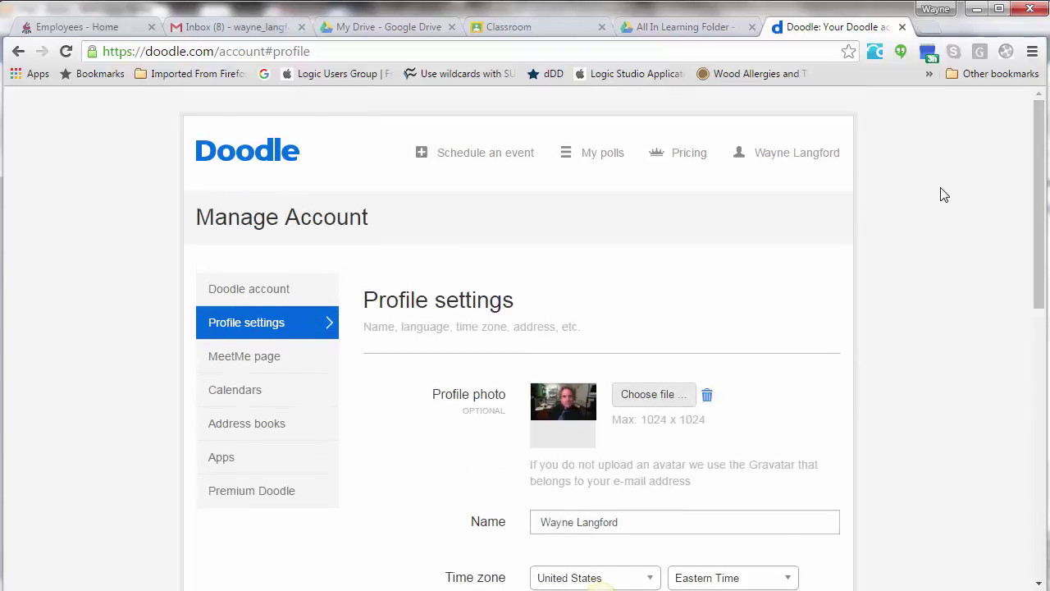
- Start scheduling an event titled "Student led conferences" with the location "My Classroom"
mouse_move(832, 181)
click(484, 156)
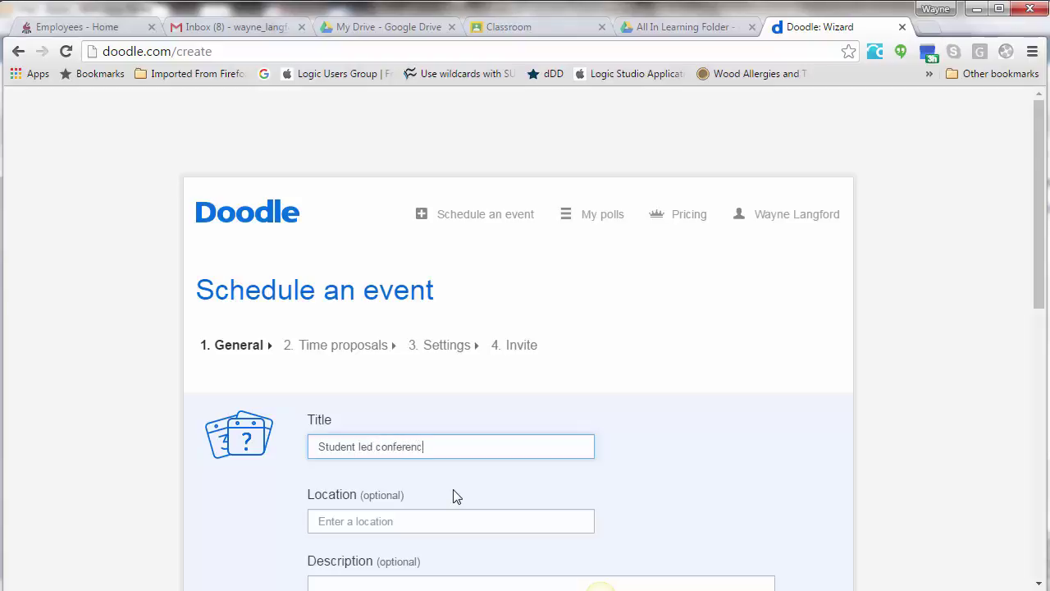
text(s)
click(415, 520)
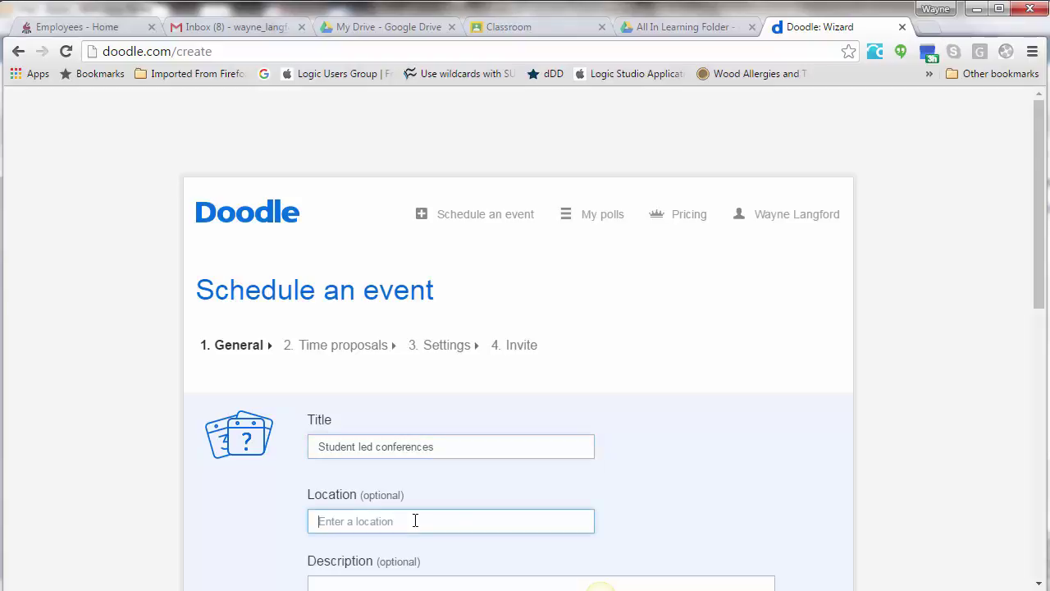
text(My Classroom)
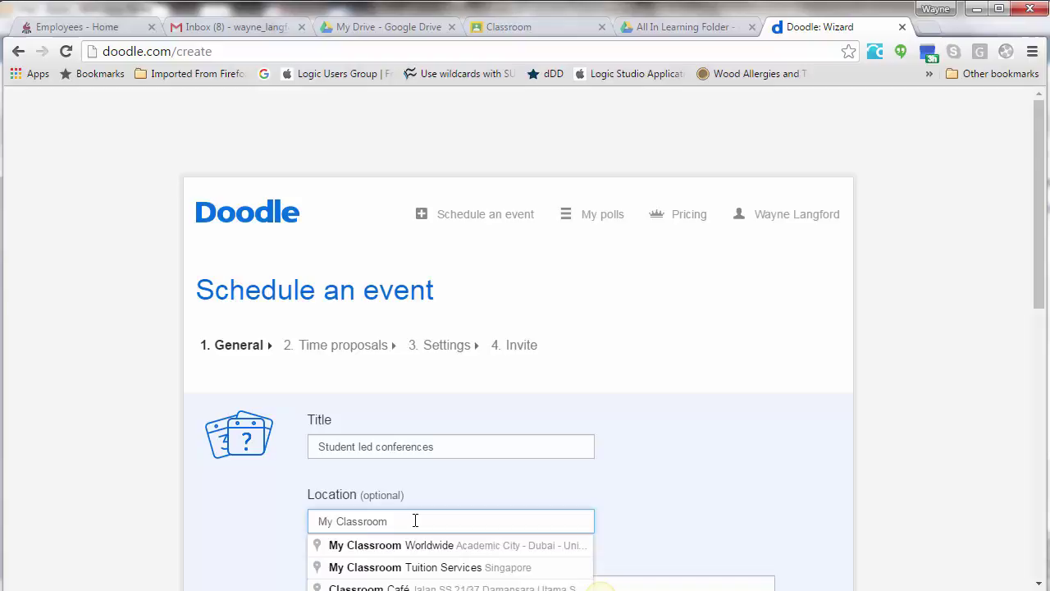
key(Escape)
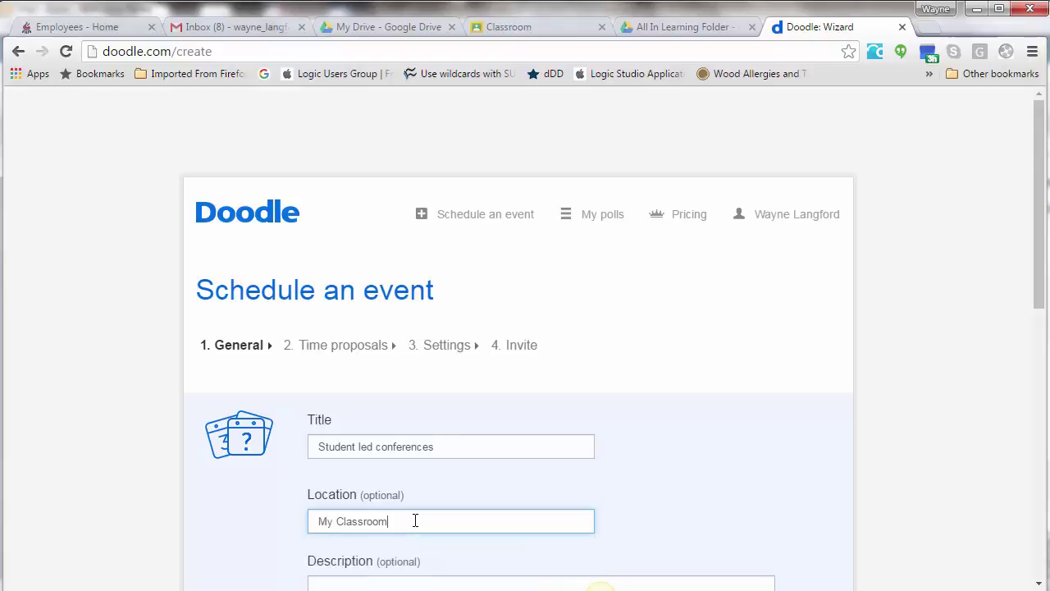
- Enter the description "Sign up for a time-slot/" and continue to the time proposals
scroll(1026, 344, down, 2)
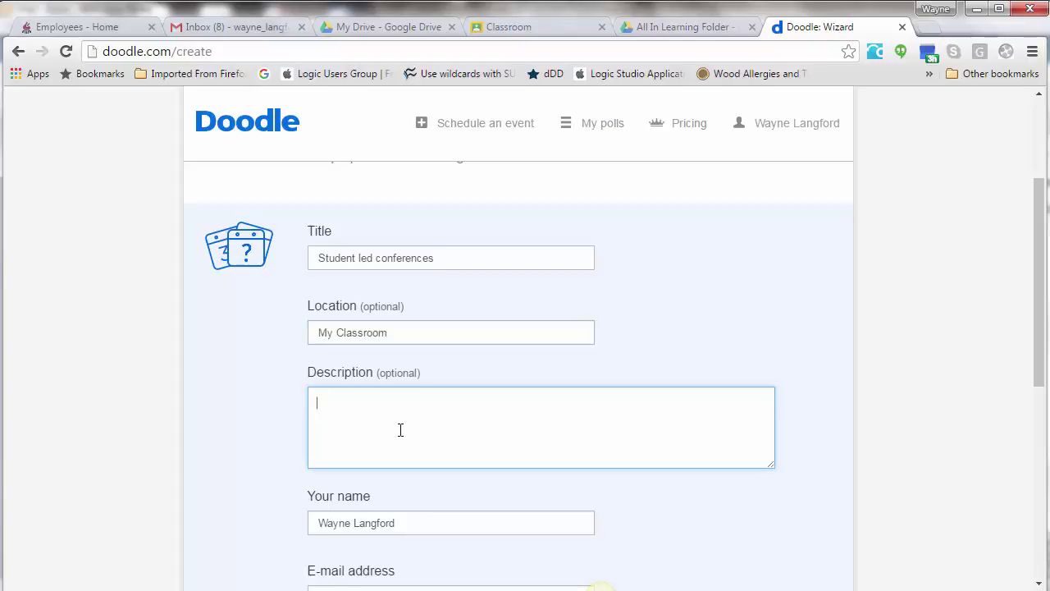
text(Sign up for a time-slot/)
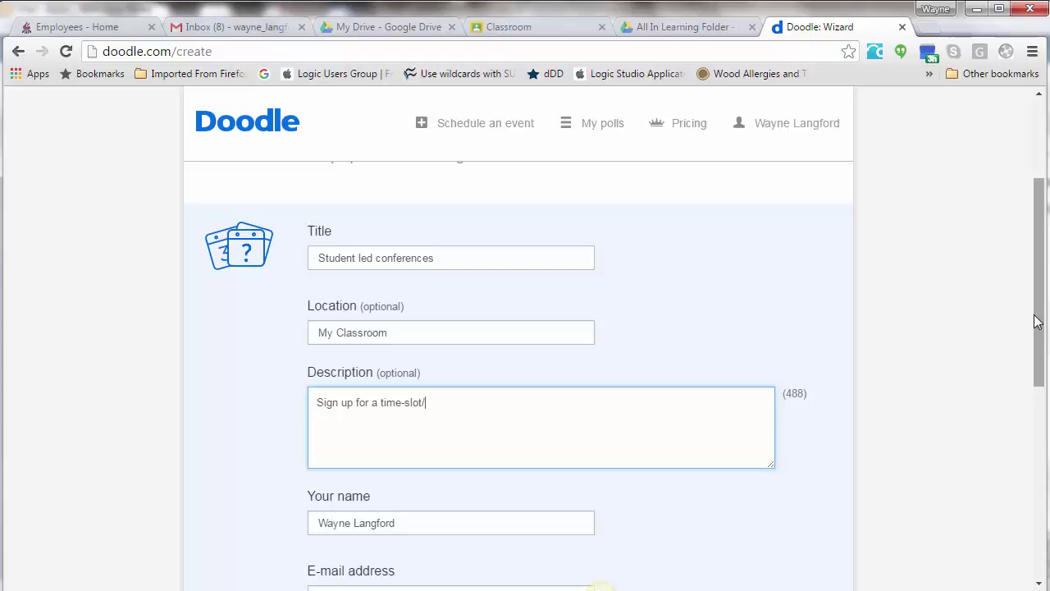
scroll(1036, 322, down, 3)
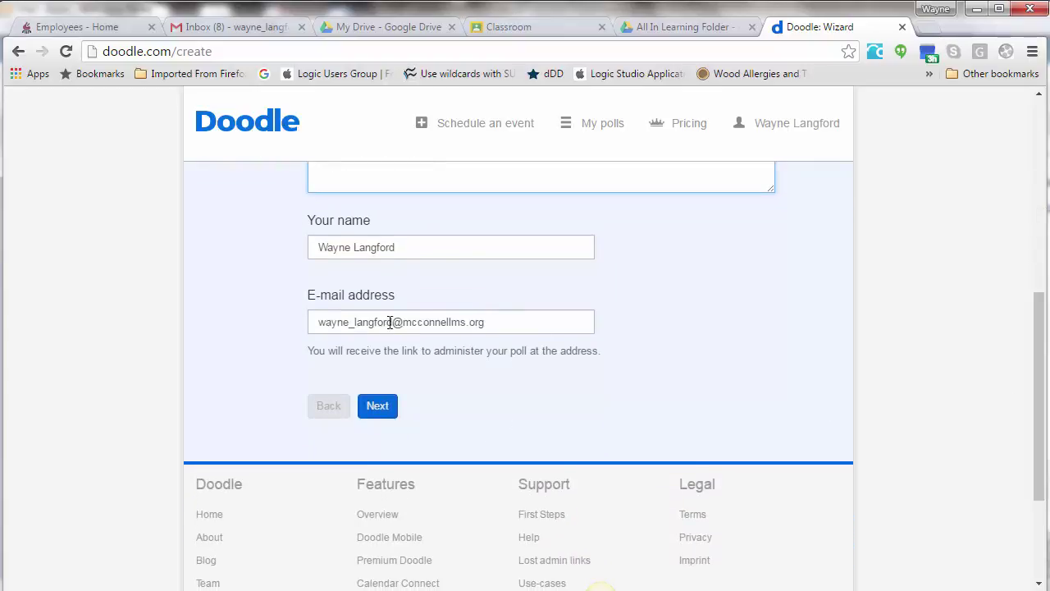
click(376, 406)
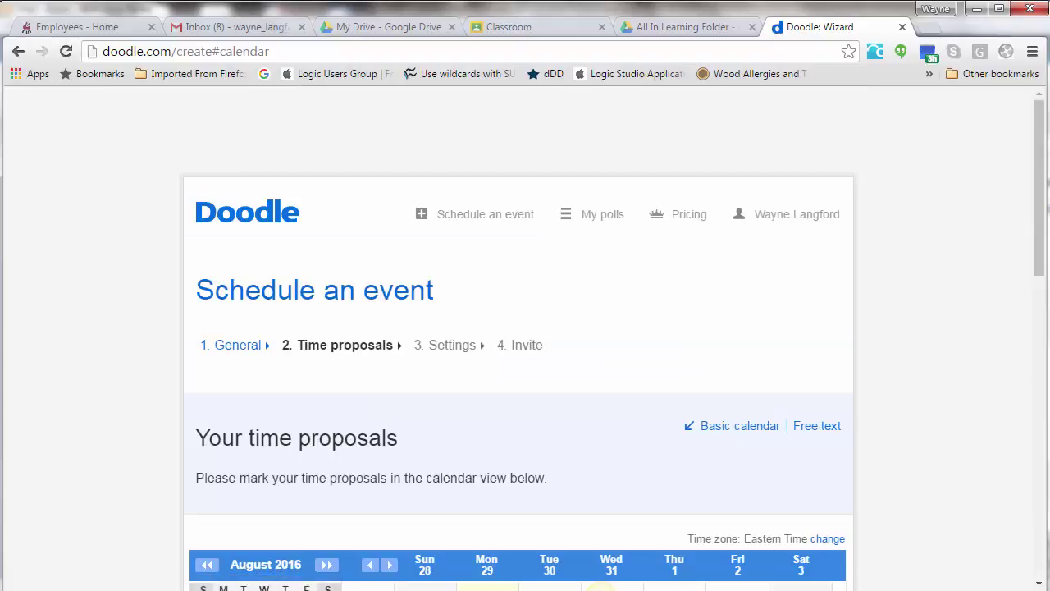
- Propose time slots on Monday, September 5, 2016 at 9:00 AM and 10:00 AM
drag(1039, 260, 1033, 330)
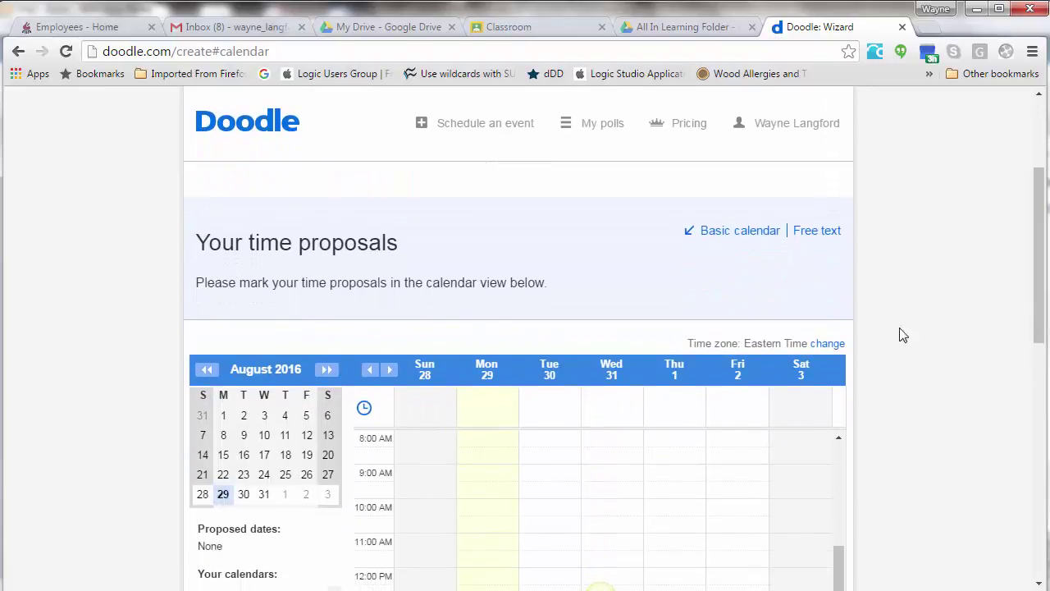
click(326, 370)
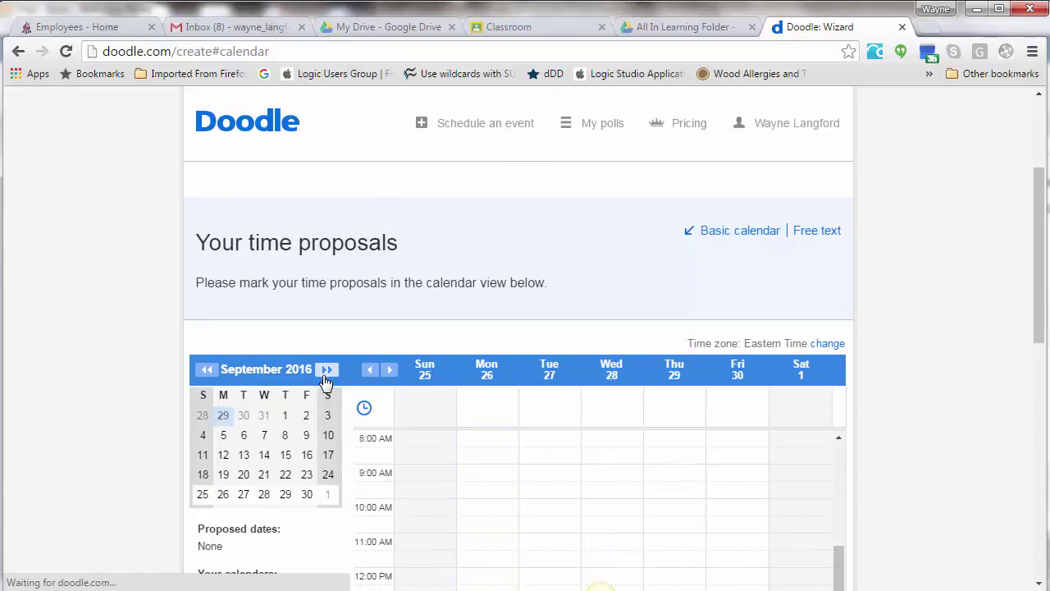
click(266, 437)
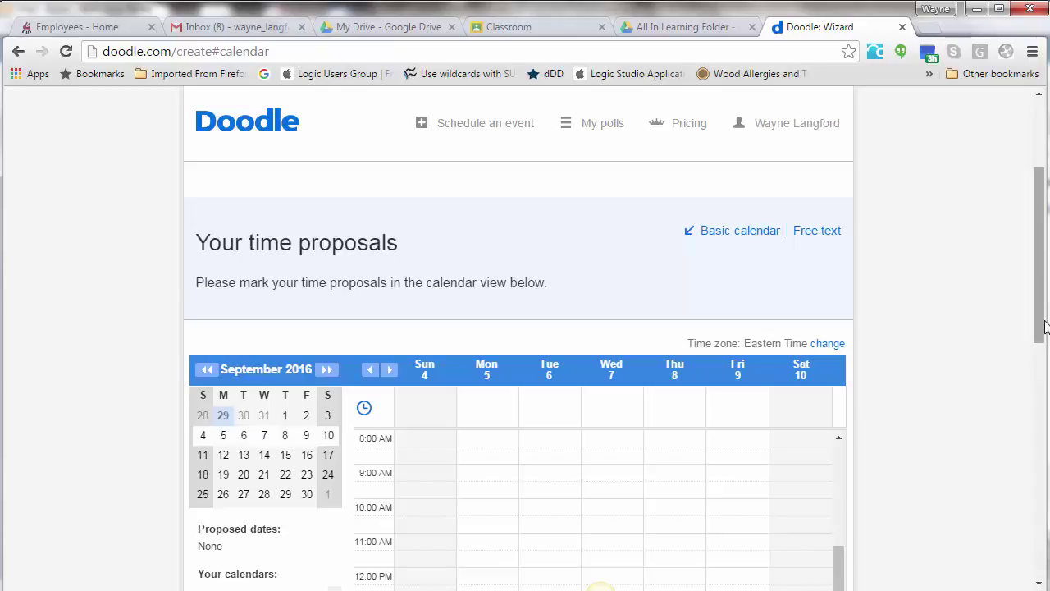
drag(1039, 324, 1003, 370)
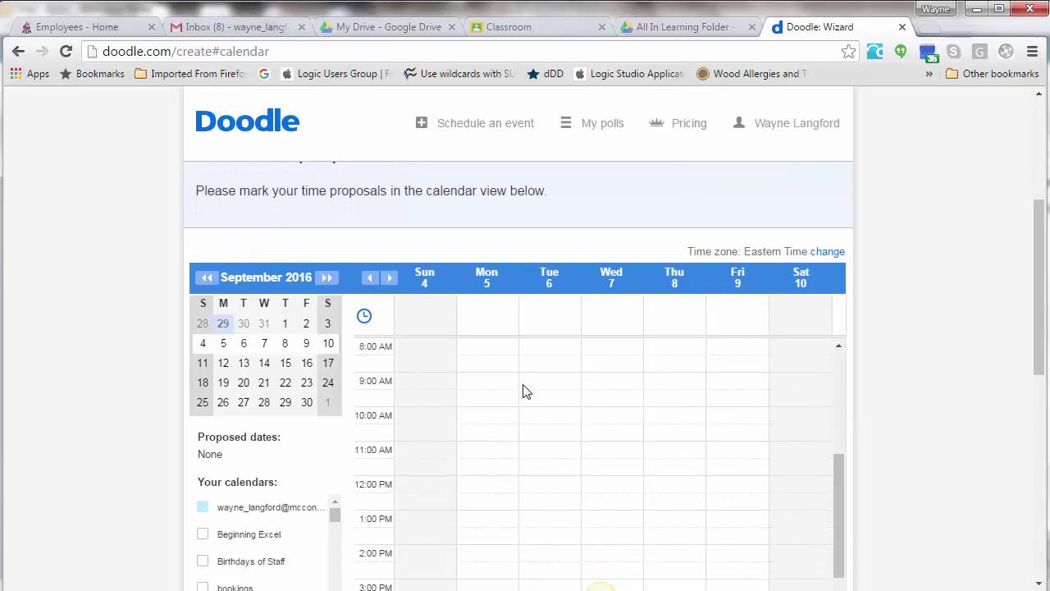
click(495, 386)
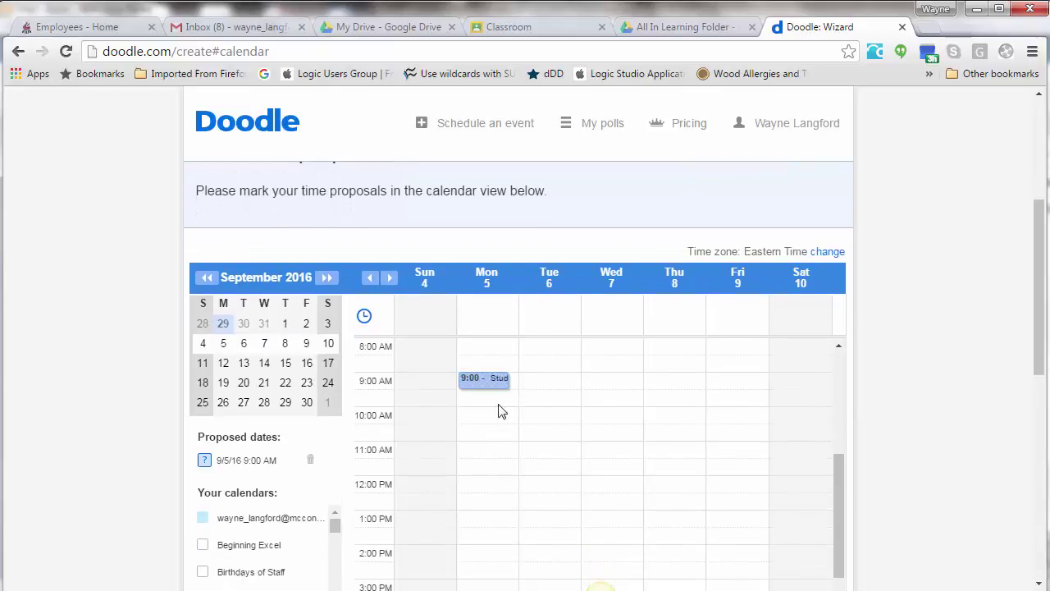
click(498, 420)
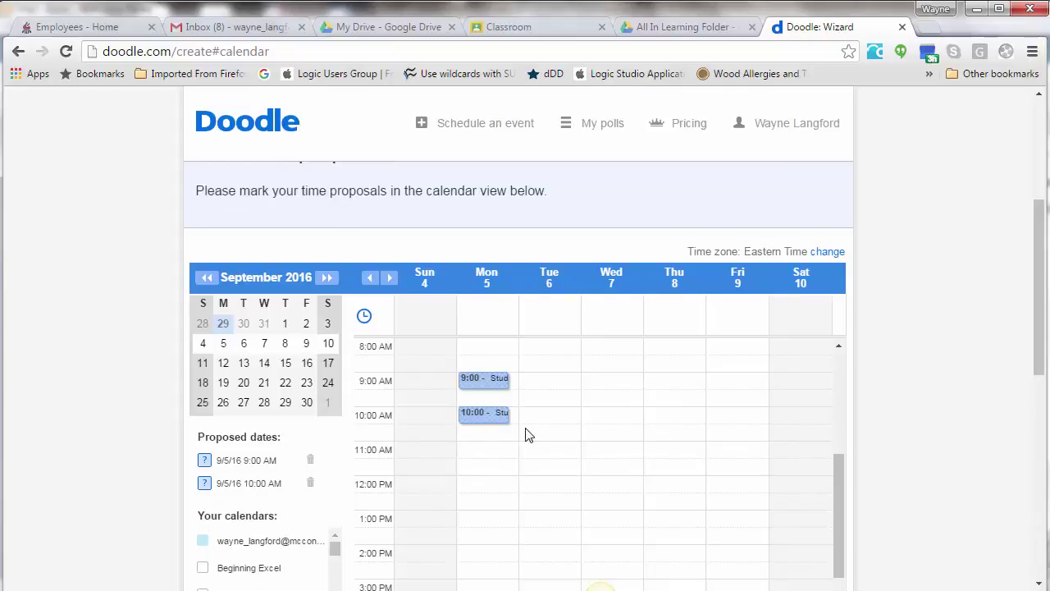
- Add slots for Tuesday at 10:30 and 9:00, Wednesday at 11:00 and 9:45, Thursday at 10:15, and Monday at 11:00 AM
click(535, 442)
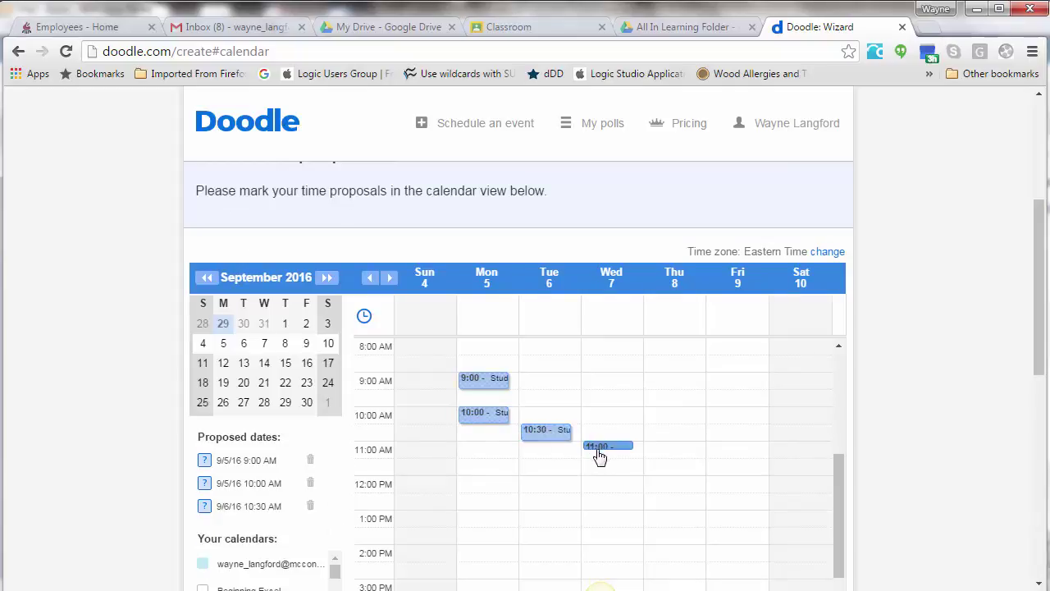
click(603, 460)
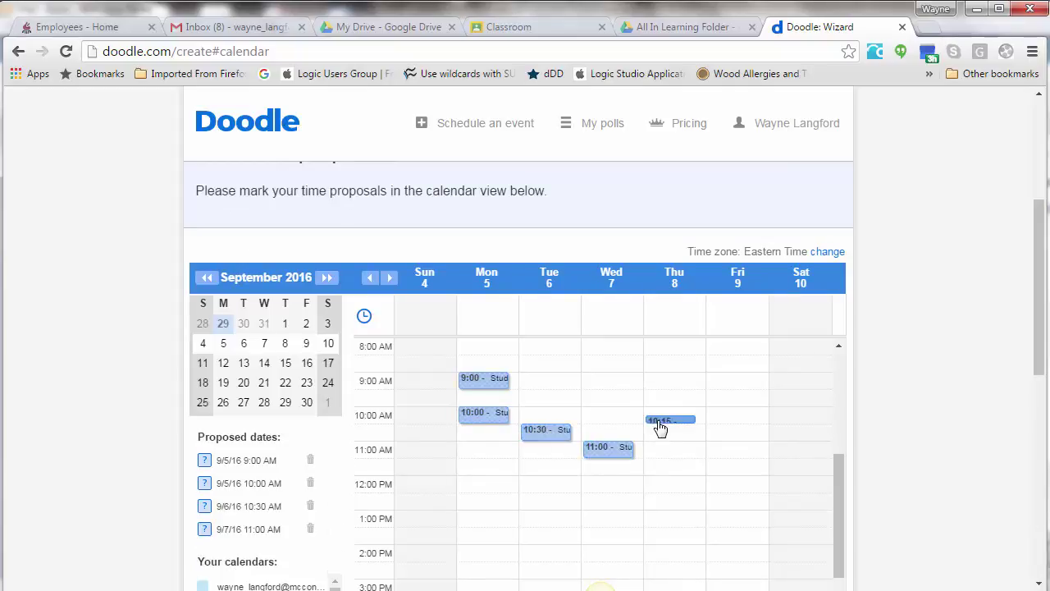
click(663, 432)
click(587, 412)
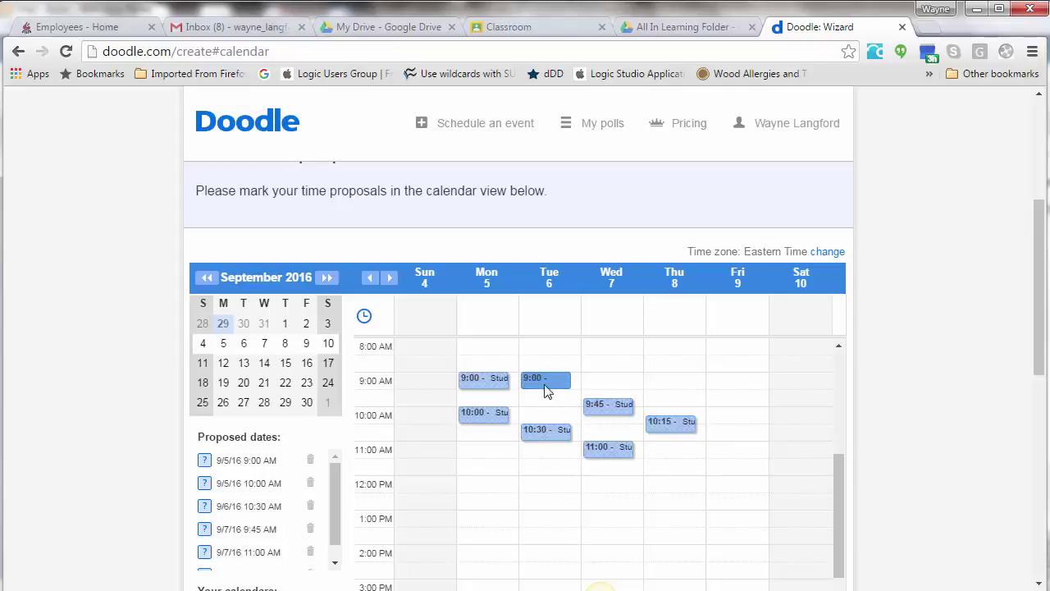
click(547, 383)
click(480, 456)
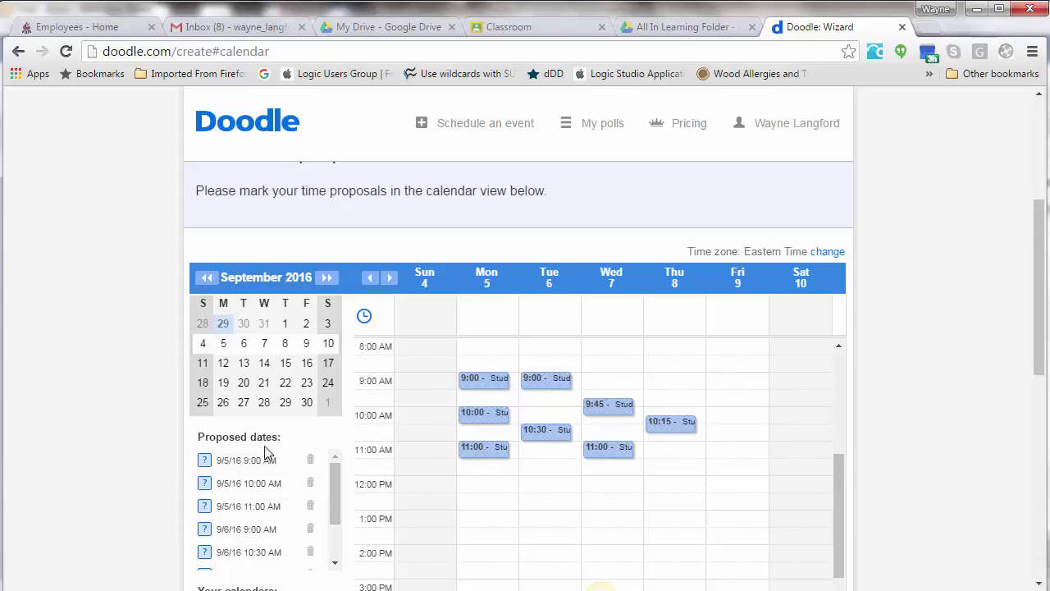
- Remove the 9:00 AM slot on Tuesday, September 6 and propose 9:30 AM instead
drag(488, 383, 487, 384)
mouse_move(485, 380)
mouse_down()
mouse_move(480, 370)
mouse_move(485, 382)
mouse_up()
click(562, 380)
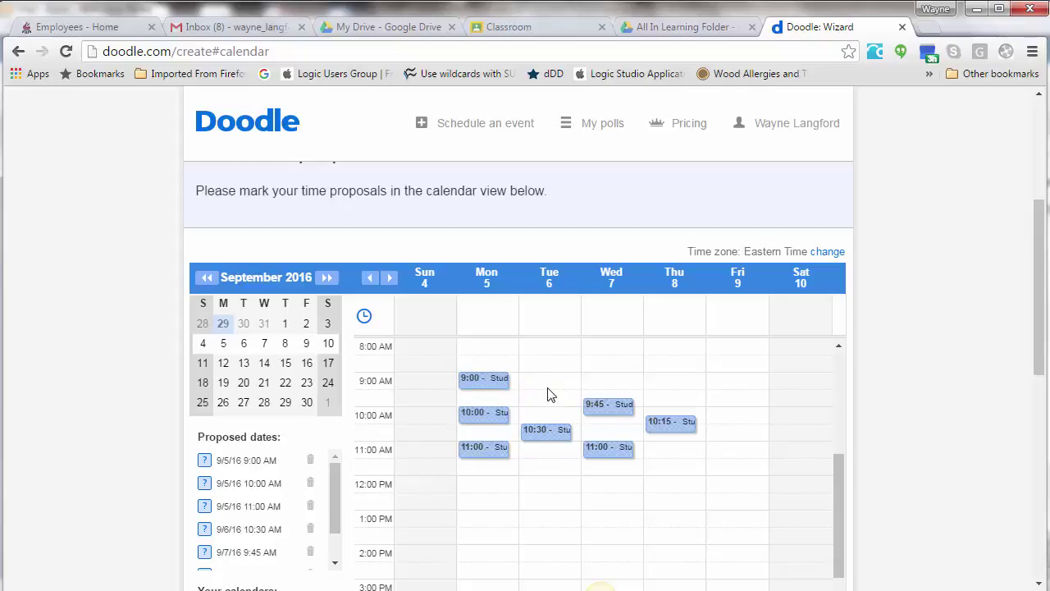
click(546, 397)
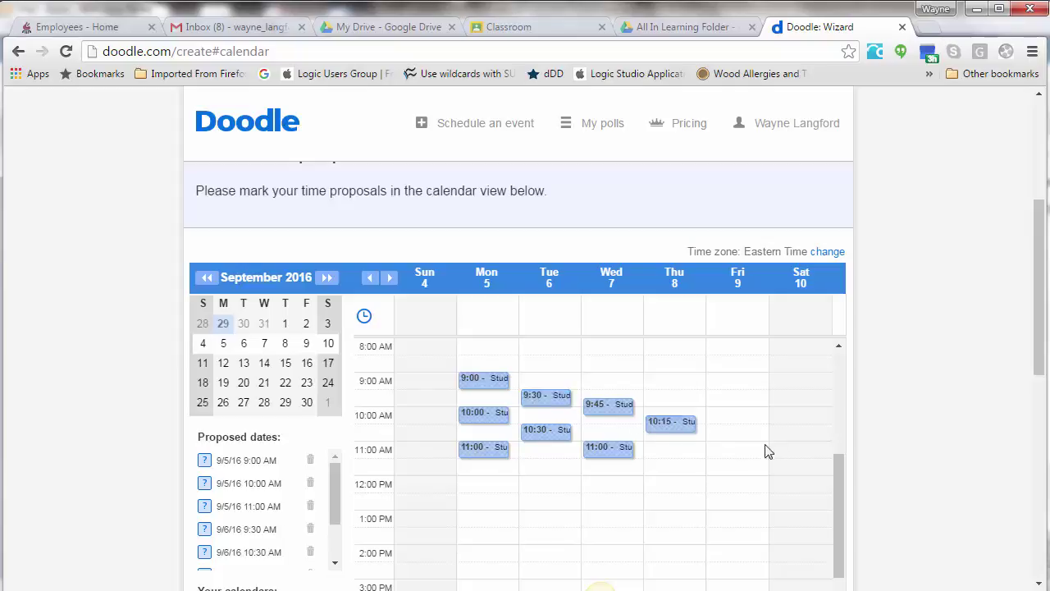
- Look through the list of connected calendars below the proposed dates and continue to the poll settings
scroll(836, 493, up, 1)
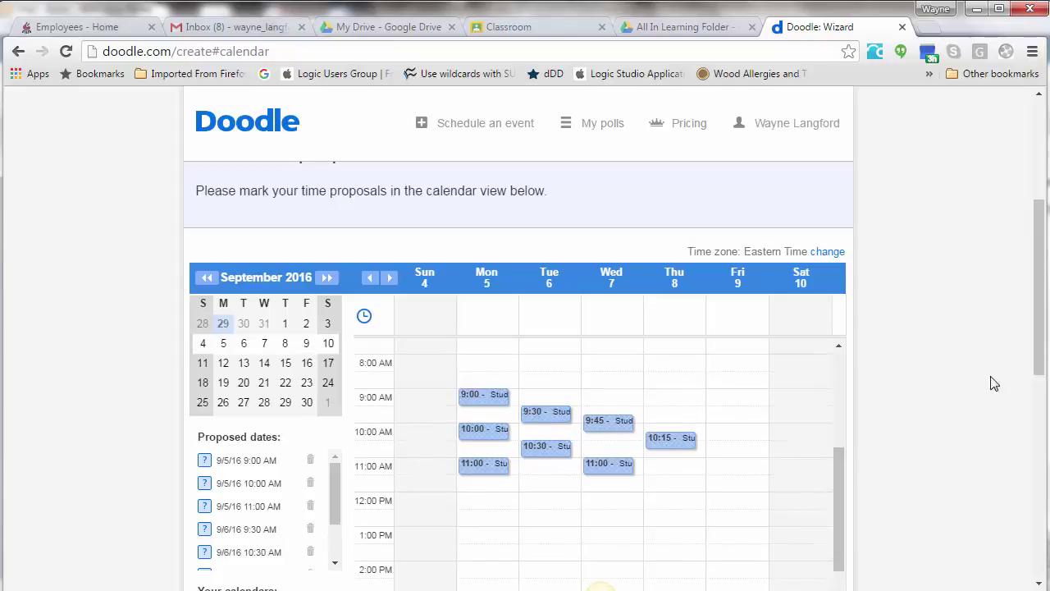
drag(1043, 337, 1043, 423)
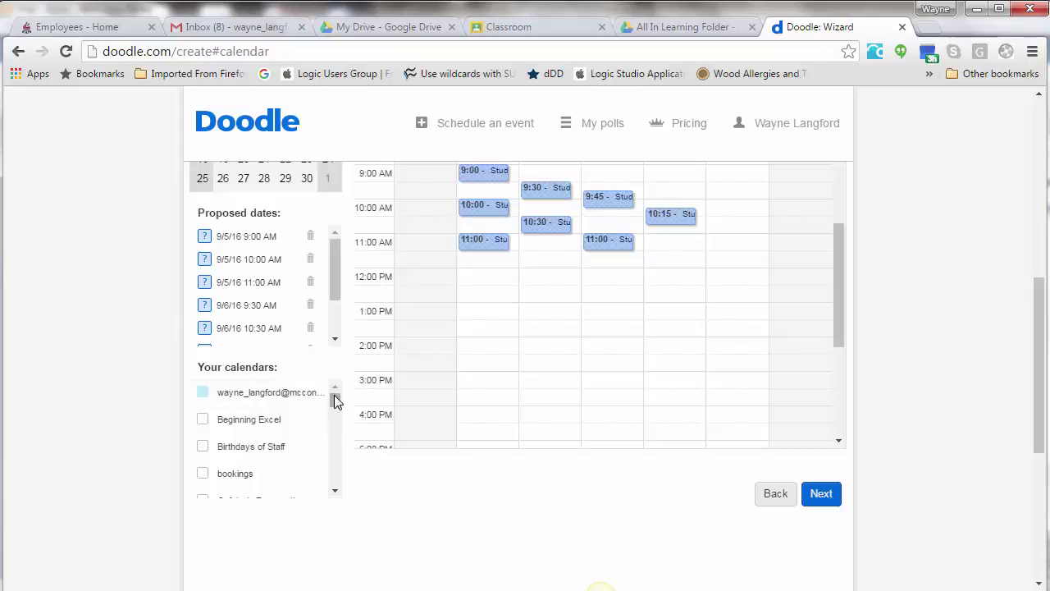
drag(335, 401, 340, 447)
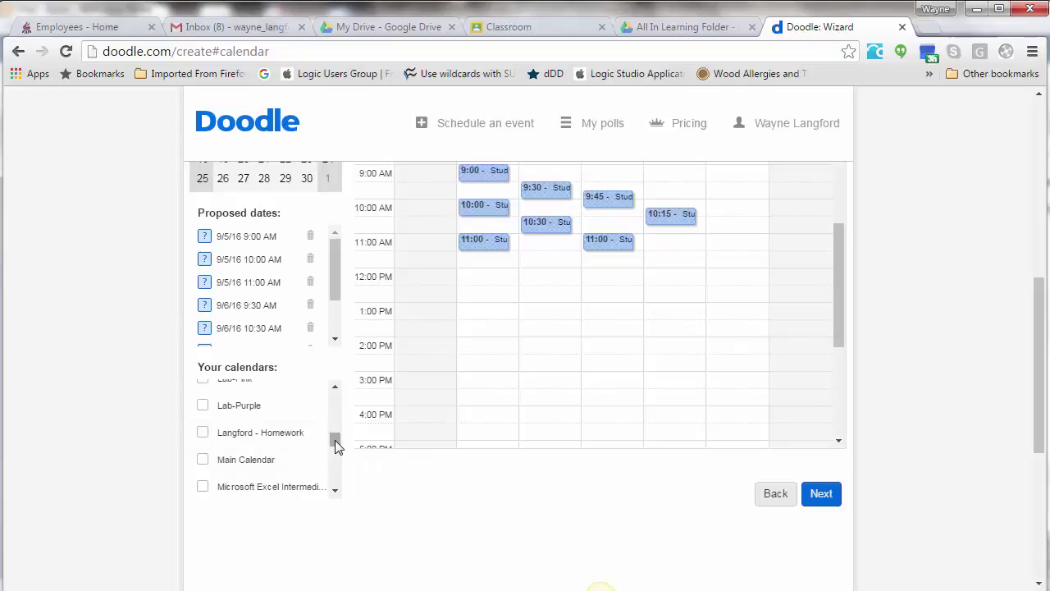
drag(335, 444, 339, 406)
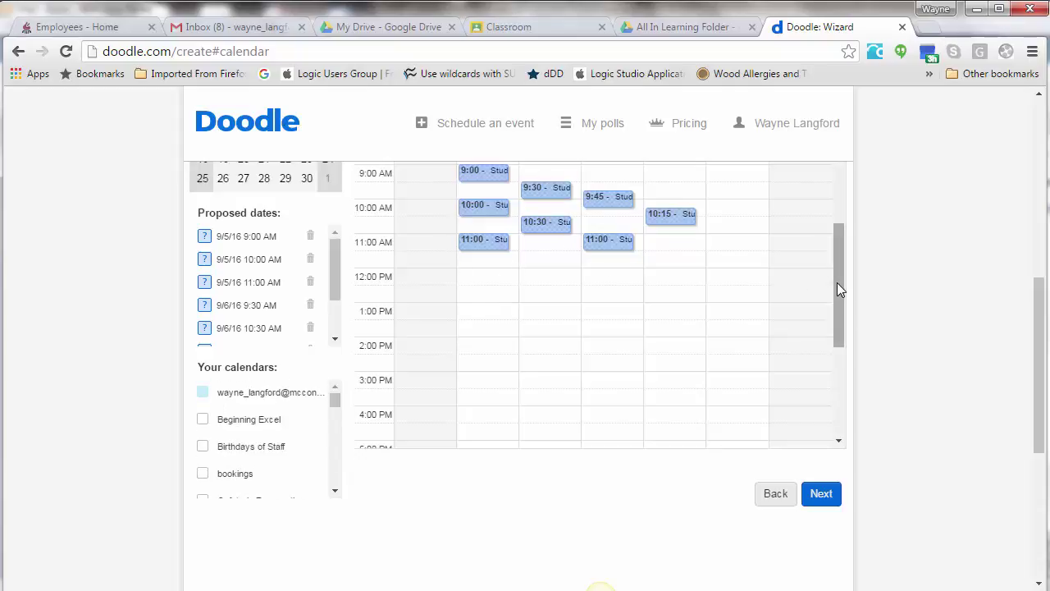
drag(838, 290, 837, 281)
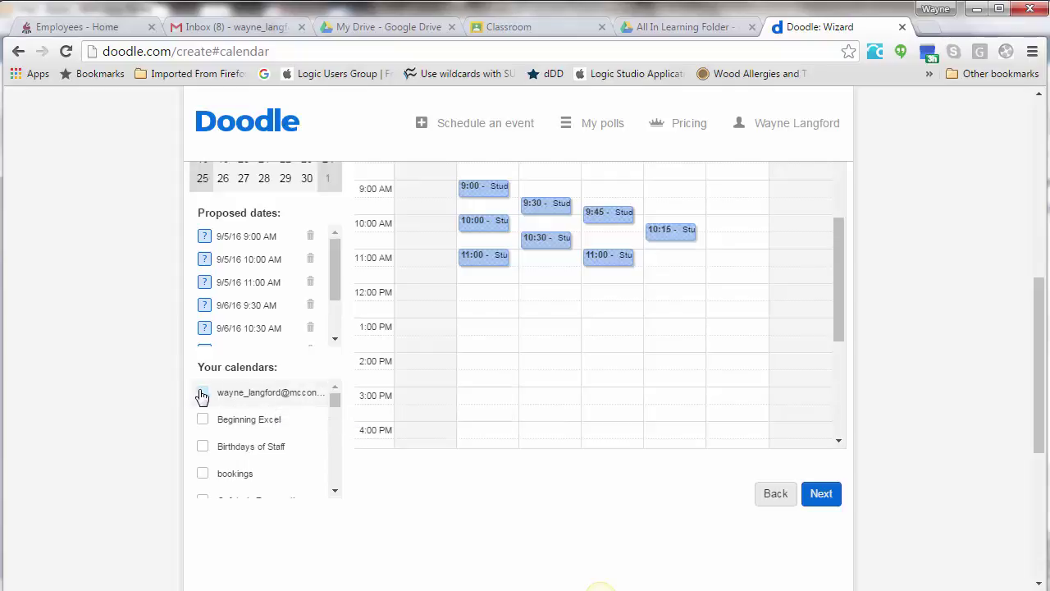
click(822, 493)
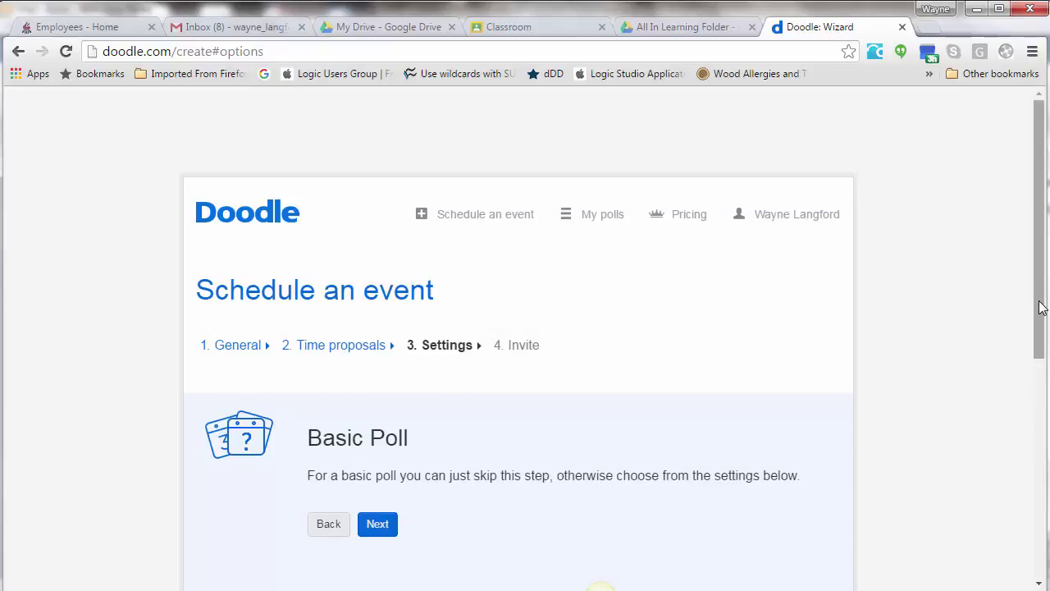
- Expand the optional poll settings and enable Hidden poll, Participant can only choose one option, and Limit the number of participants per option
drag(1038, 315, 1044, 436)
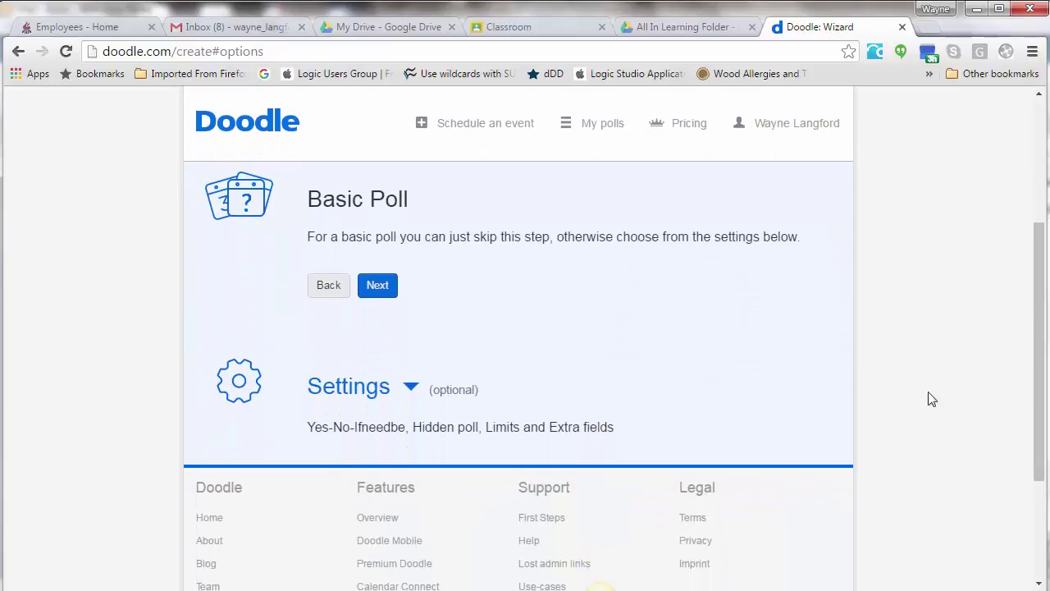
click(408, 391)
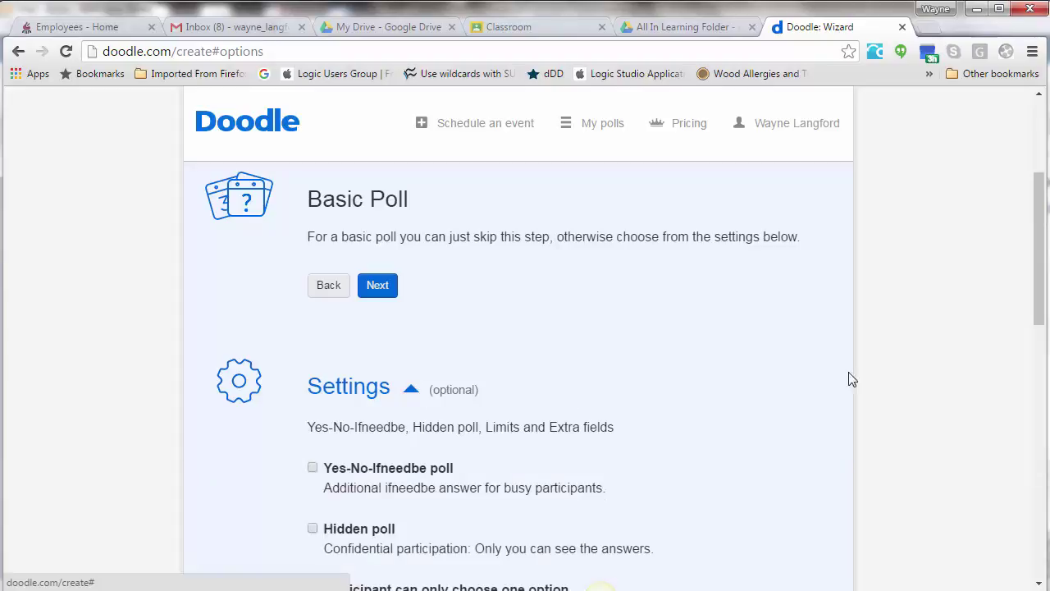
scroll(1041, 287, down, 3)
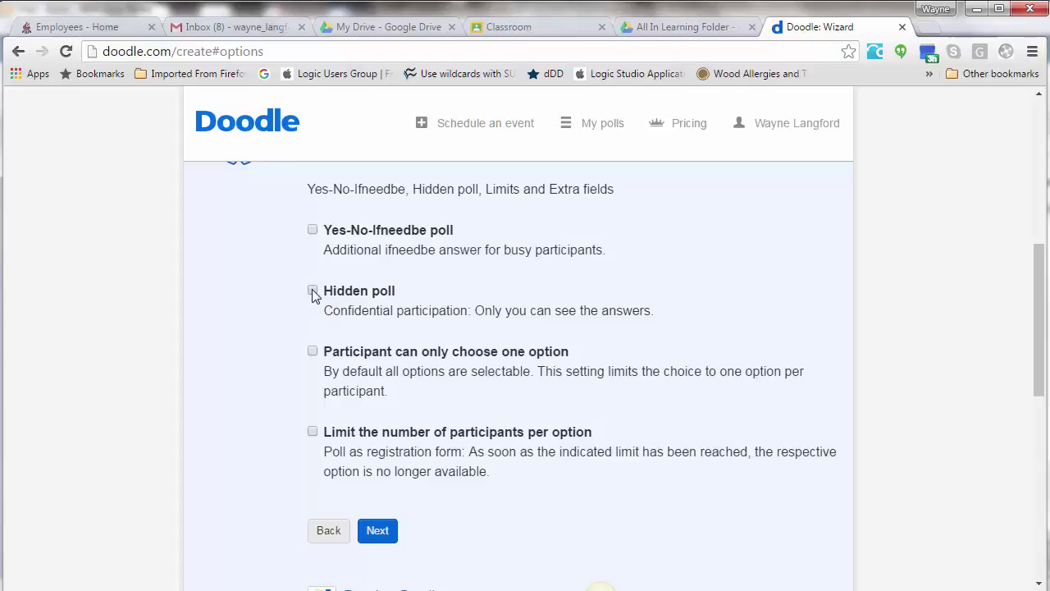
click(312, 353)
click(312, 432)
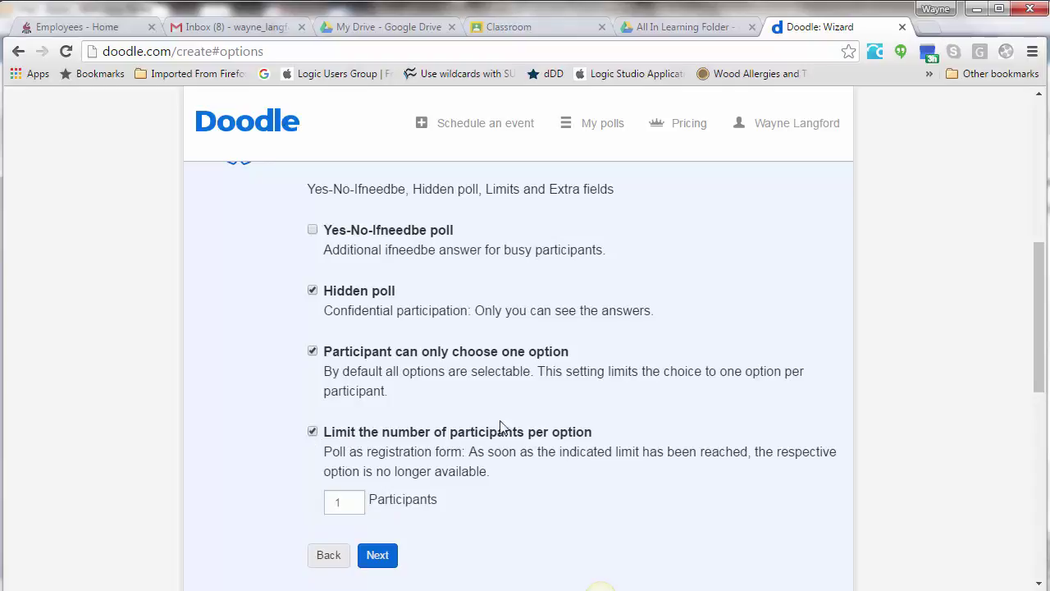
- Set the limit to 4 participants per option and continue to the Invite stage
drag(1039, 361, 1026, 386)
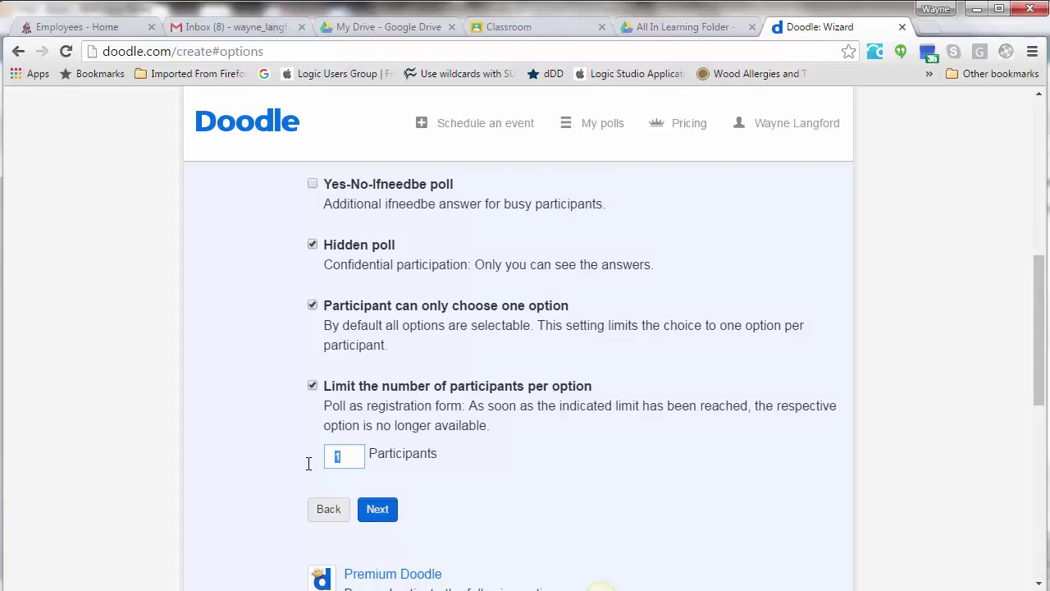
text(4)
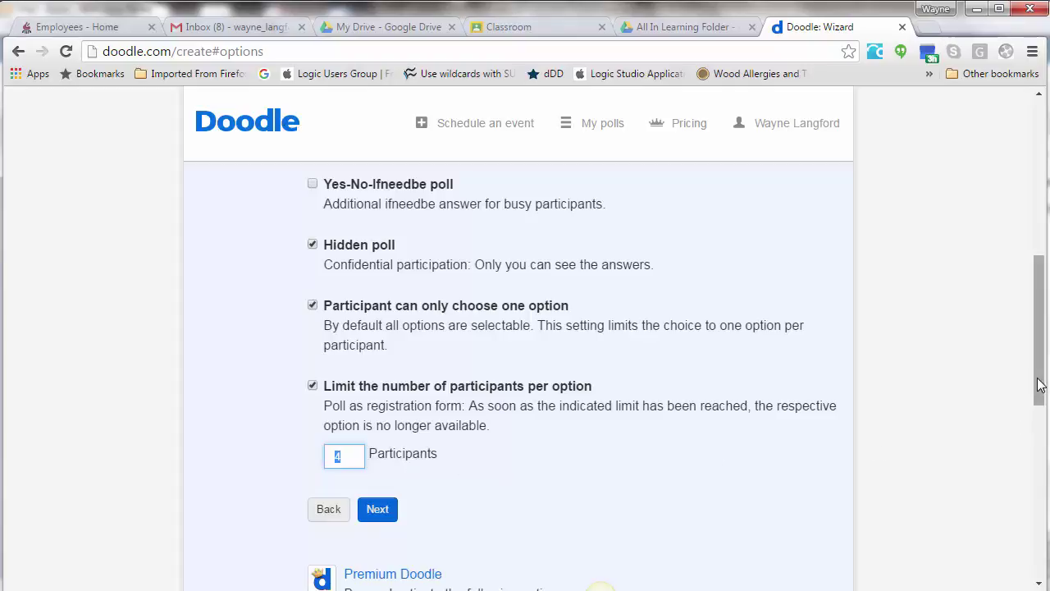
scroll(1032, 397, down, 1)
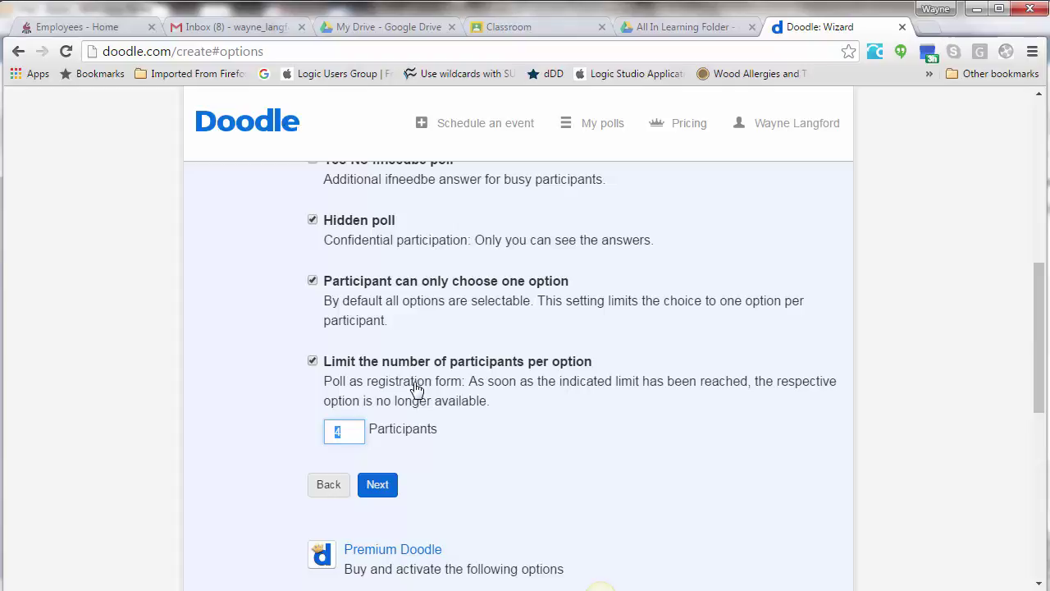
scroll(1037, 390, down, 1)
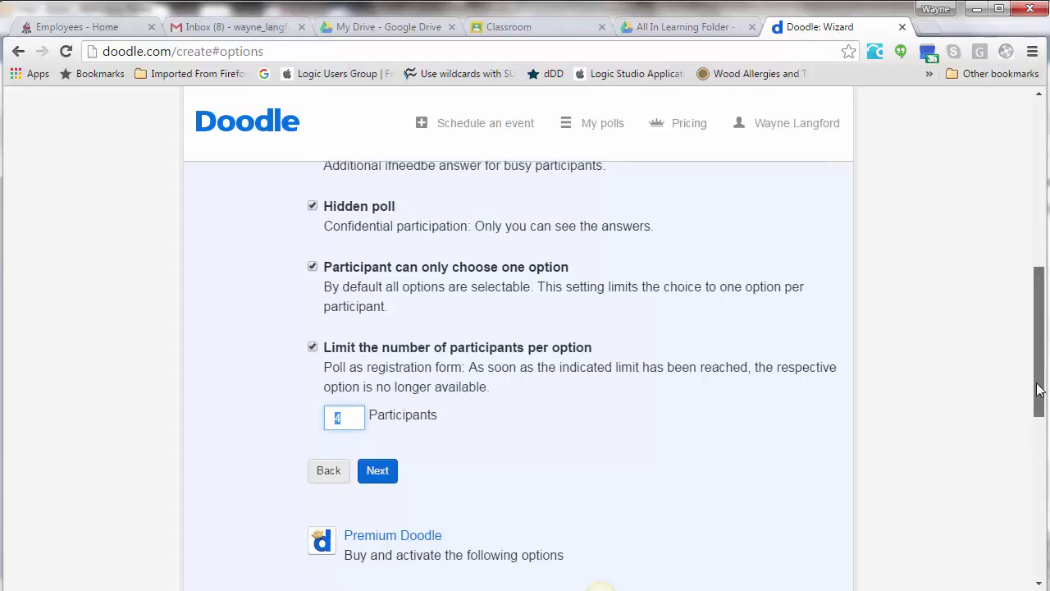
scroll(1037, 390, down, 1)
click(378, 420)
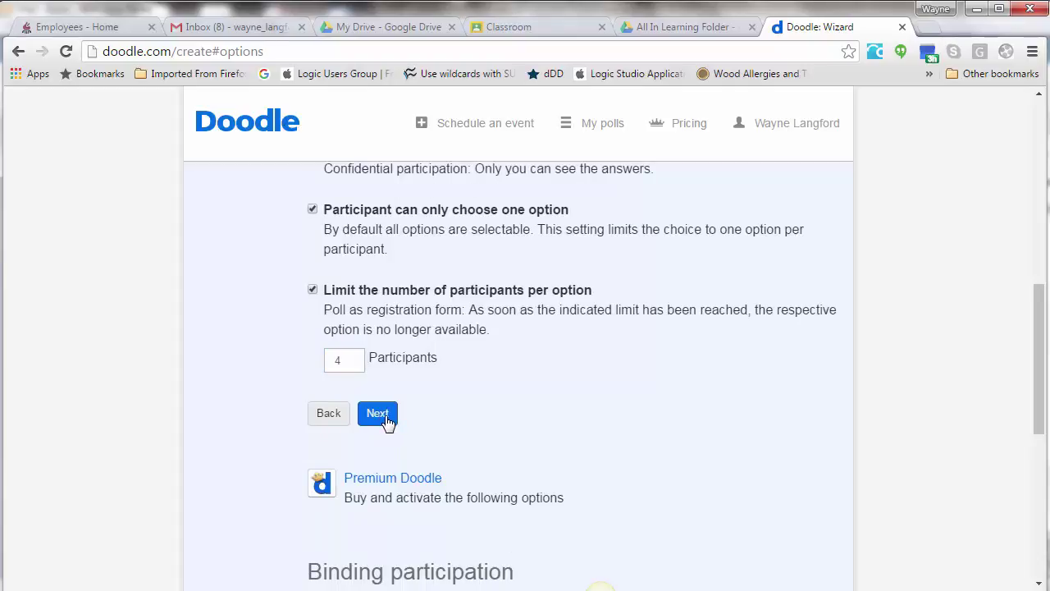
click(386, 419)
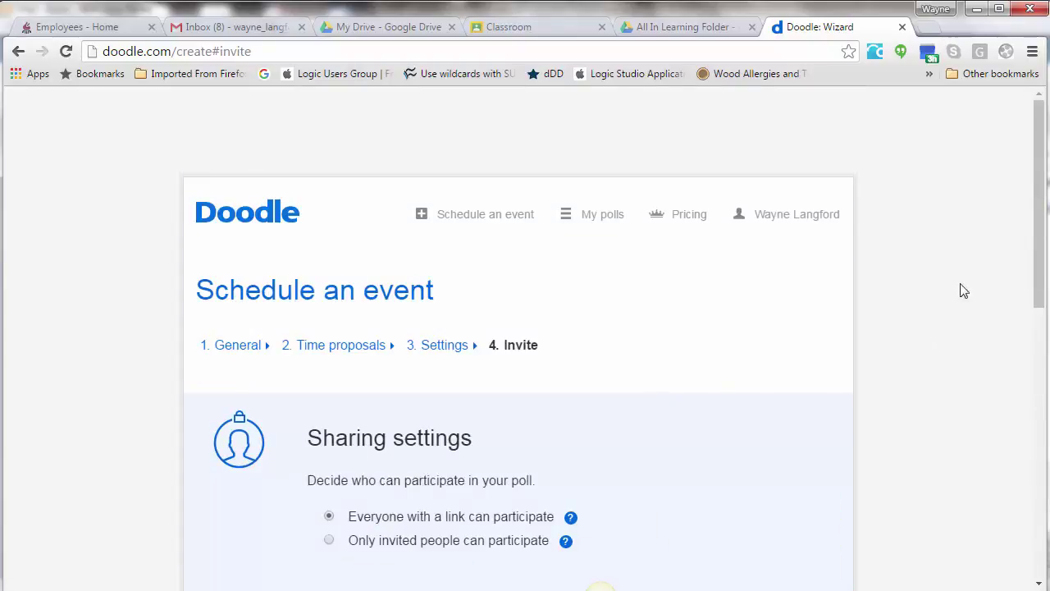
- Review the sharing settings, keep Everyone with a link can participate, and finish the poll without entering any invitees
drag(1035, 226, 1043, 335)
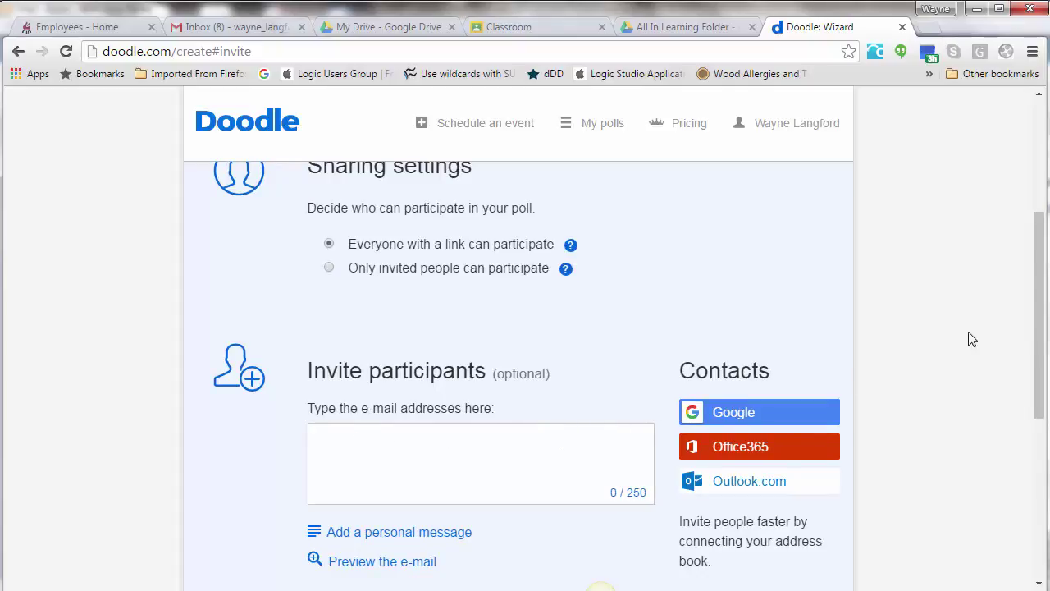
drag(1038, 295, 1040, 259)
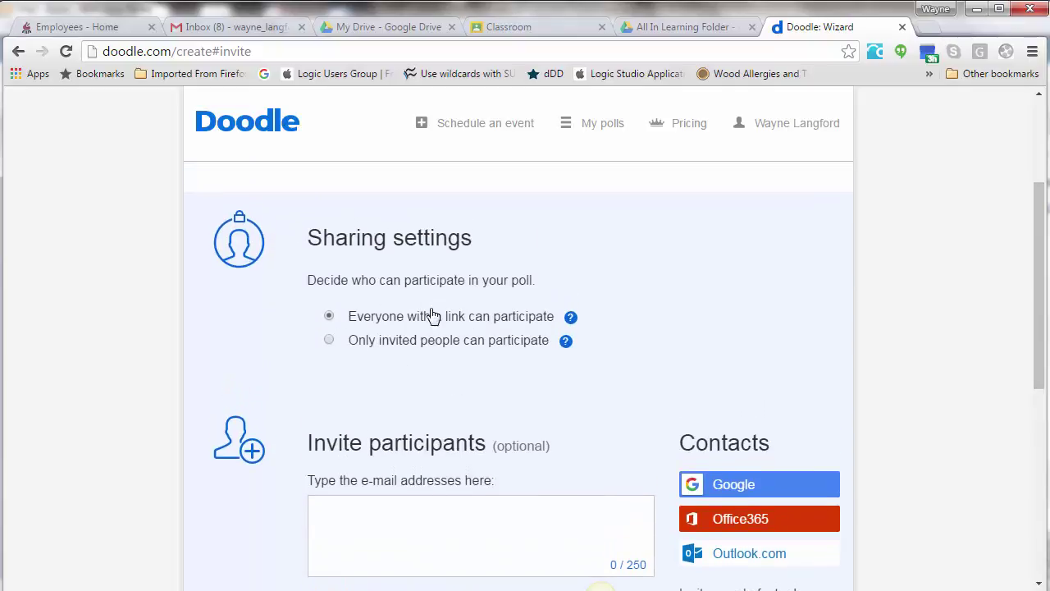
mouse_move(569, 320)
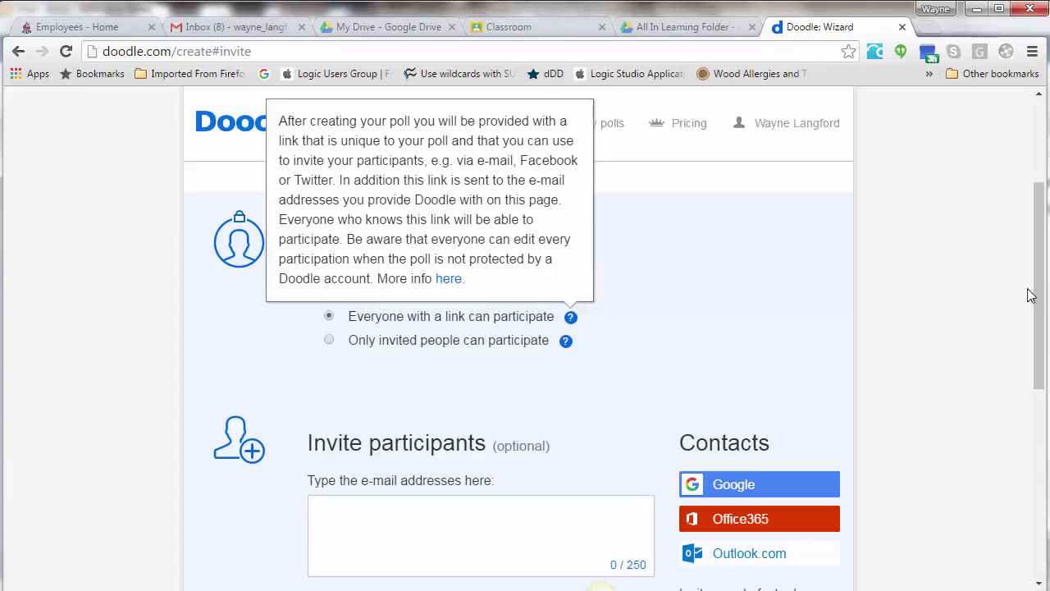
drag(1031, 295, 1033, 274)
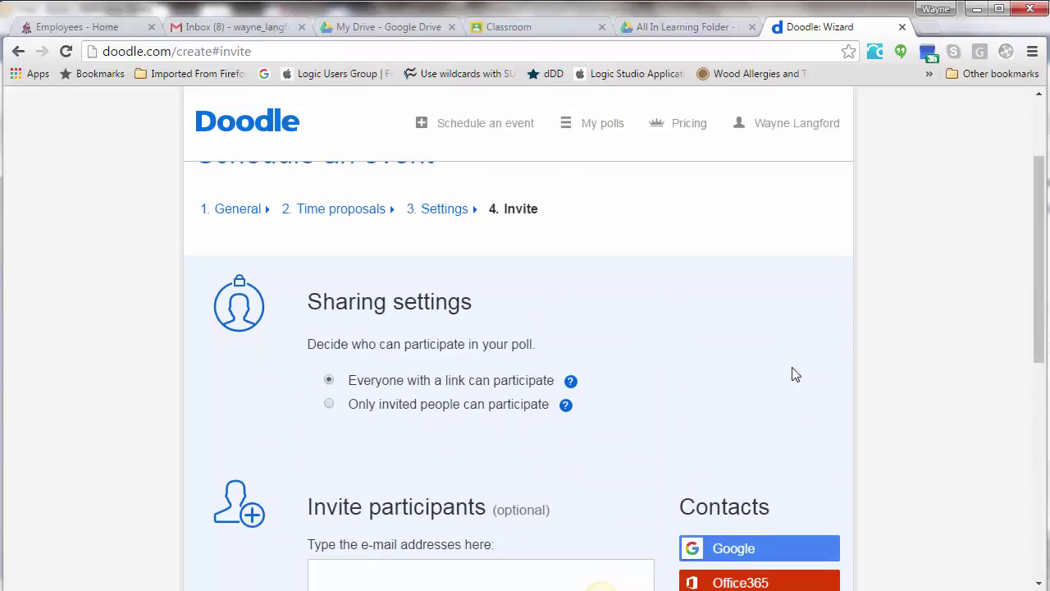
drag(1038, 323, 1038, 407)
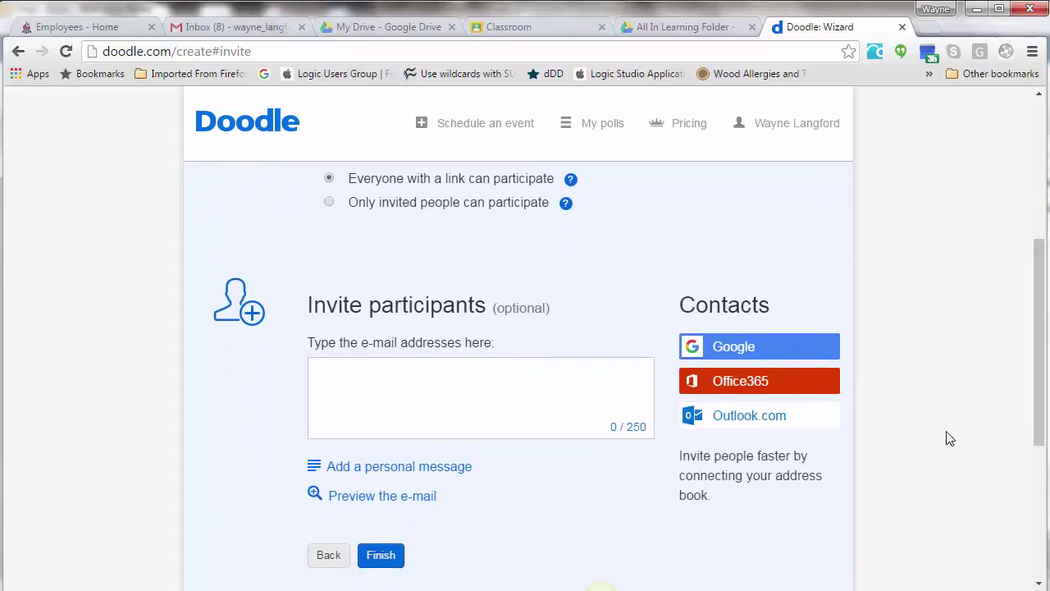
click(375, 564)
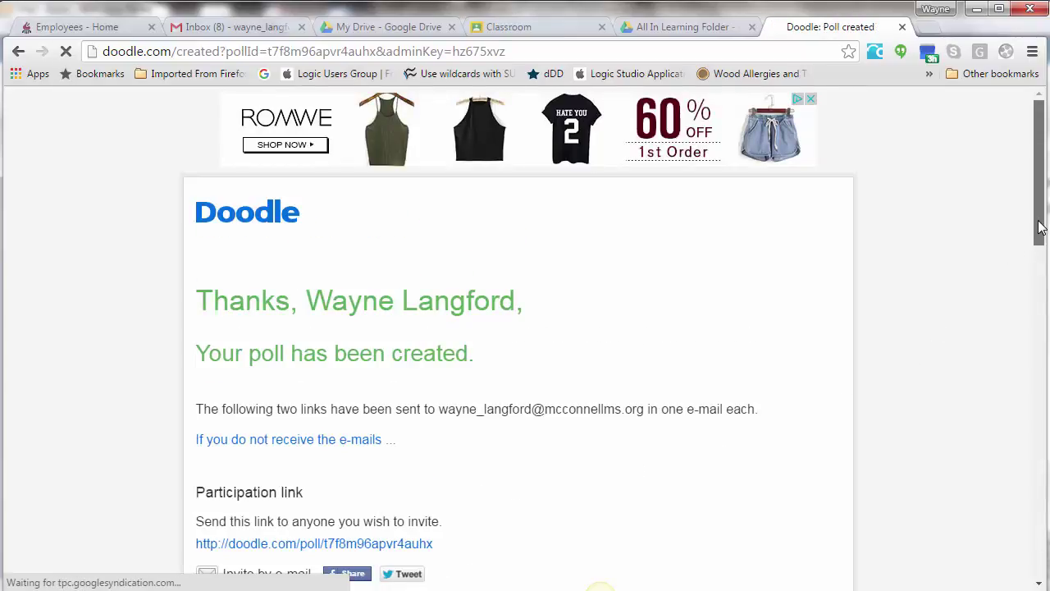
- Copy the poll's participation link from the poll confirmation page
drag(1042, 231, 1044, 296)
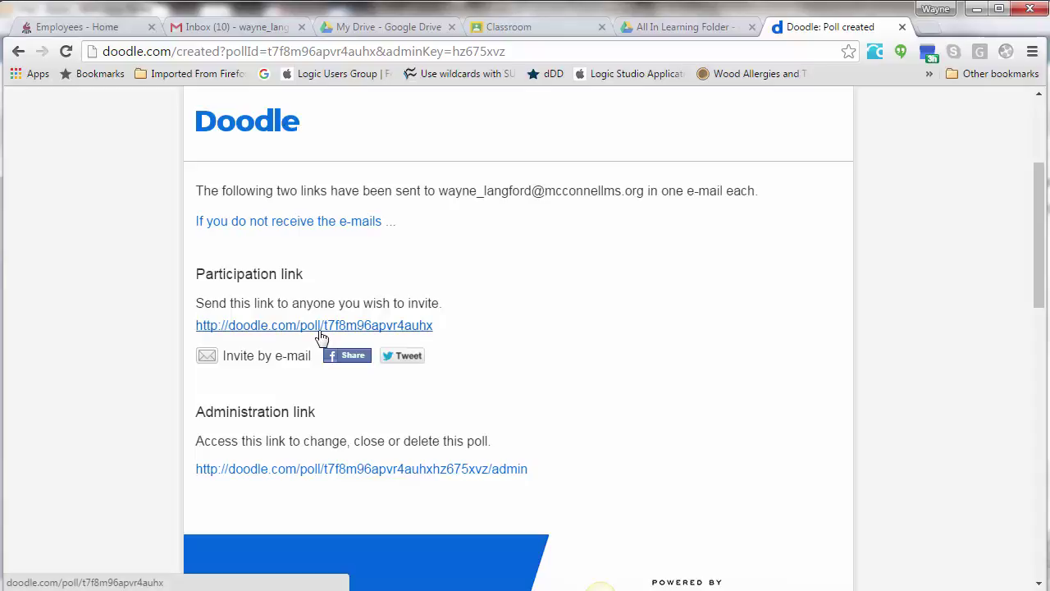
drag(446, 330, 203, 332)
right_click(203, 332)
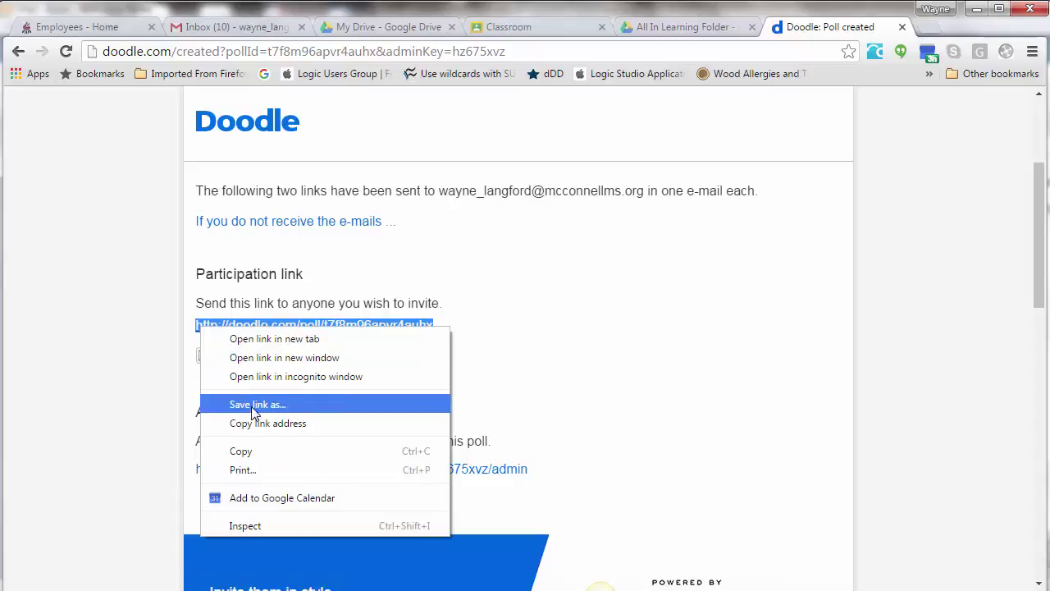
click(257, 453)
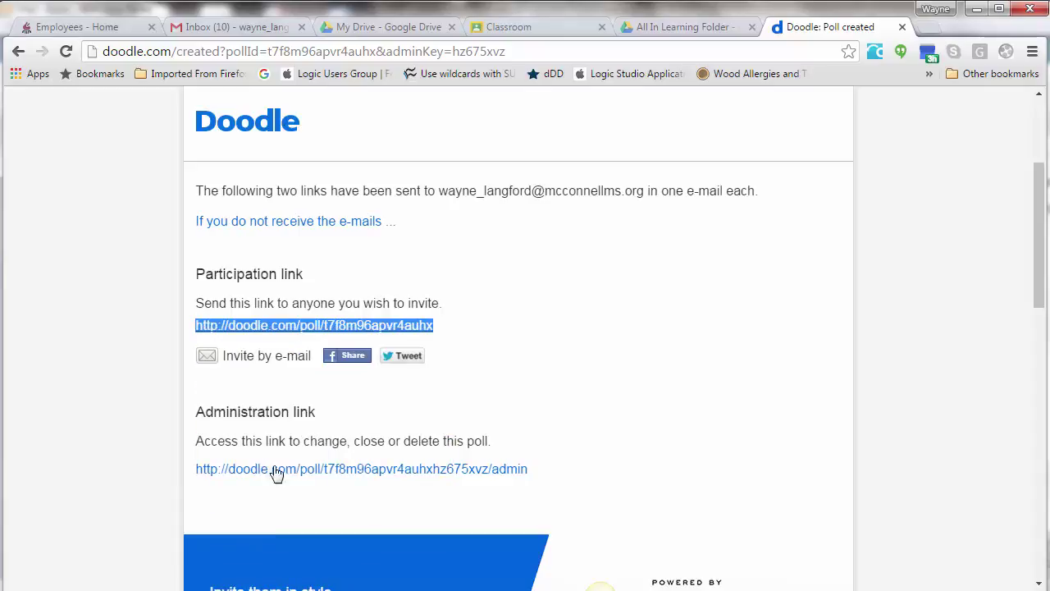
- Open the Gradebook from the school's Employees site and start a new Student Assignment Report
click(86, 24)
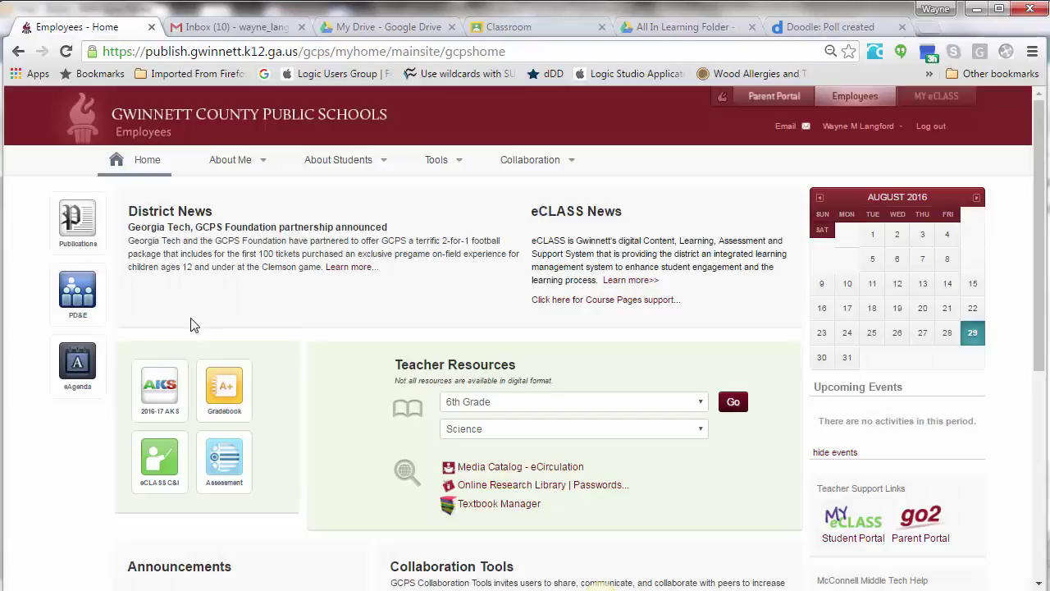
click(242, 416)
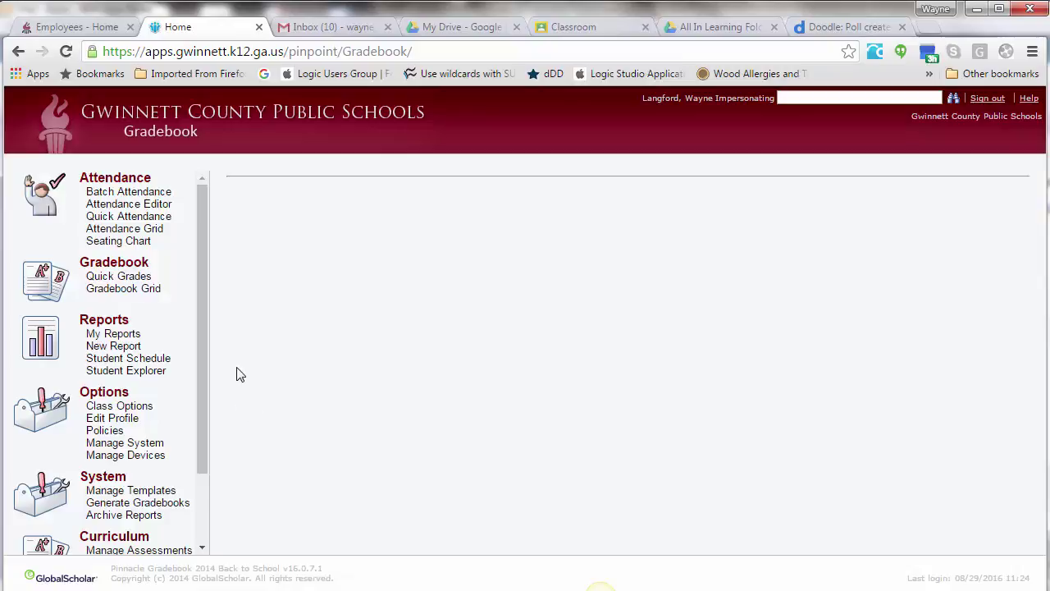
click(104, 332)
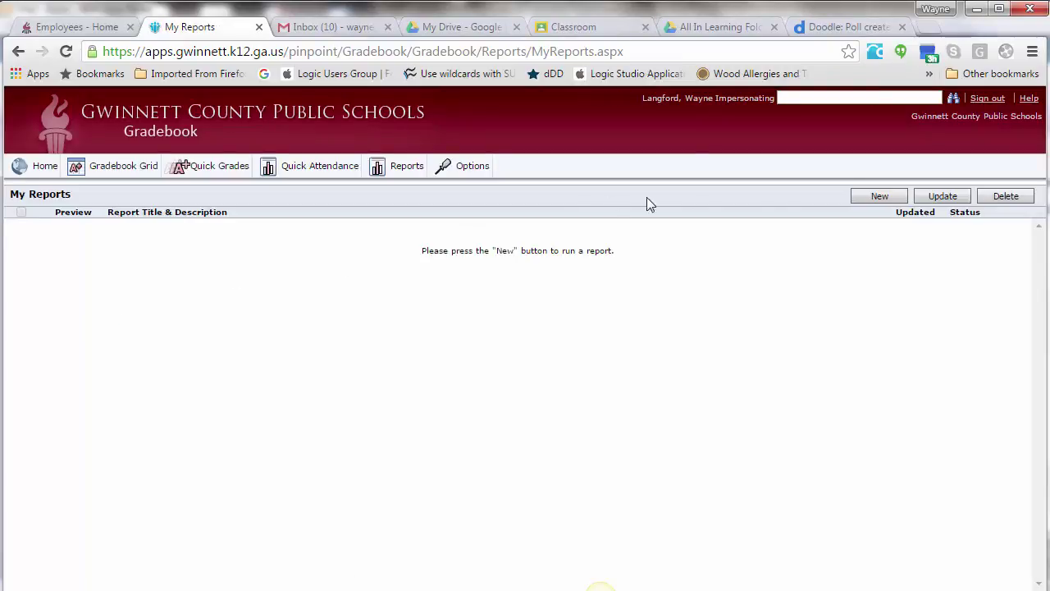
click(879, 196)
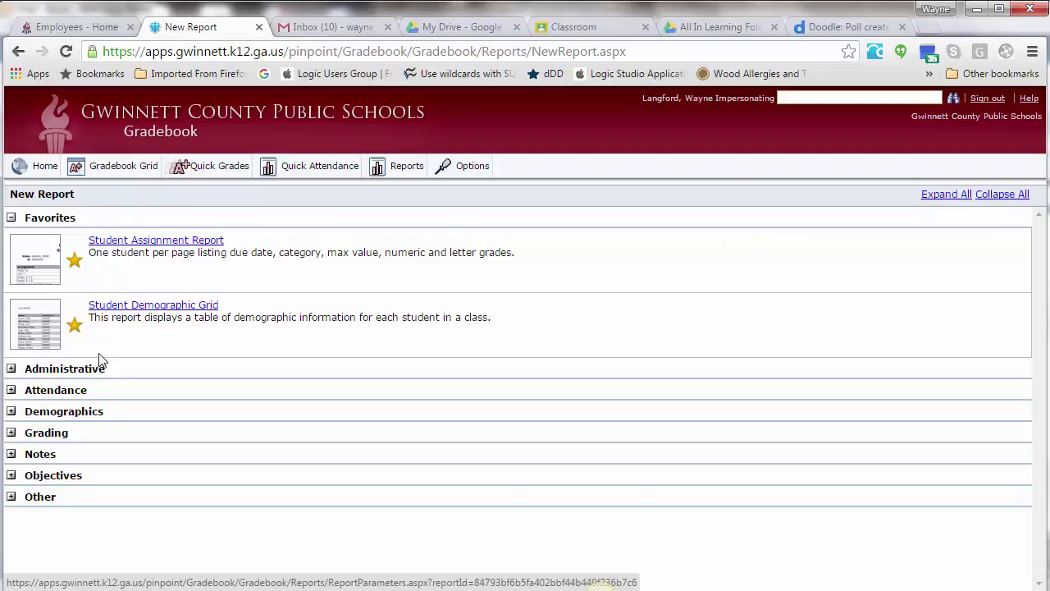
click(11, 433)
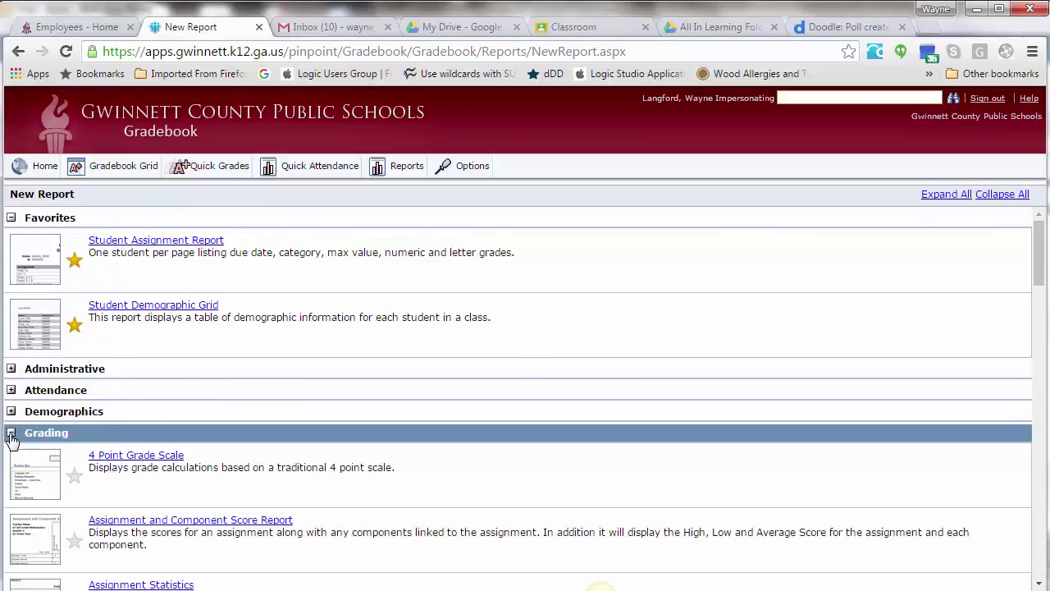
click(113, 240)
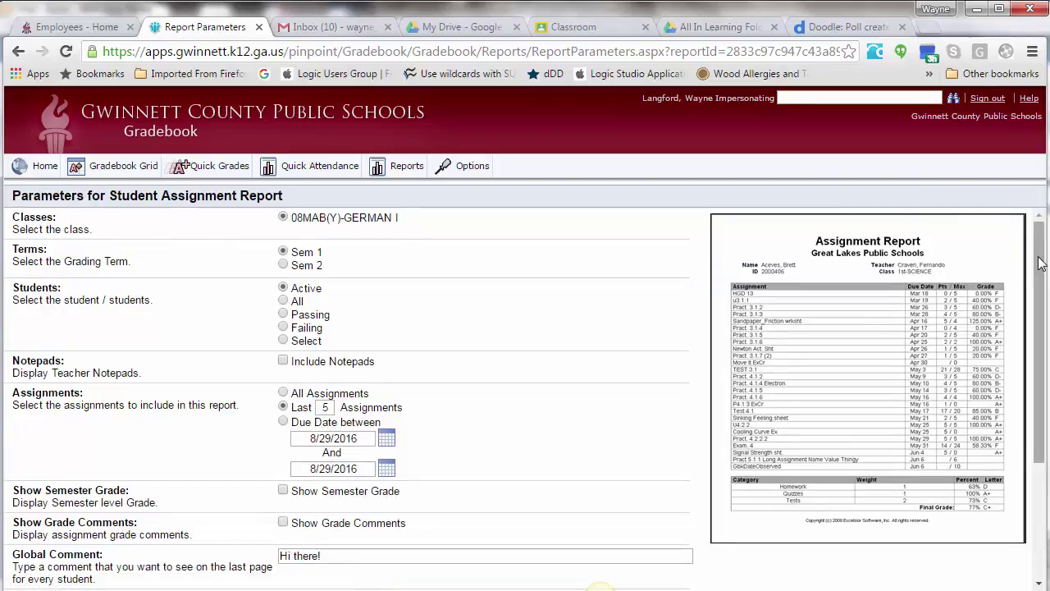
- Limit the report to the last 0 assignments and replace the global comment with "Please sign up for student led conference"
drag(1040, 262, 1040, 284)
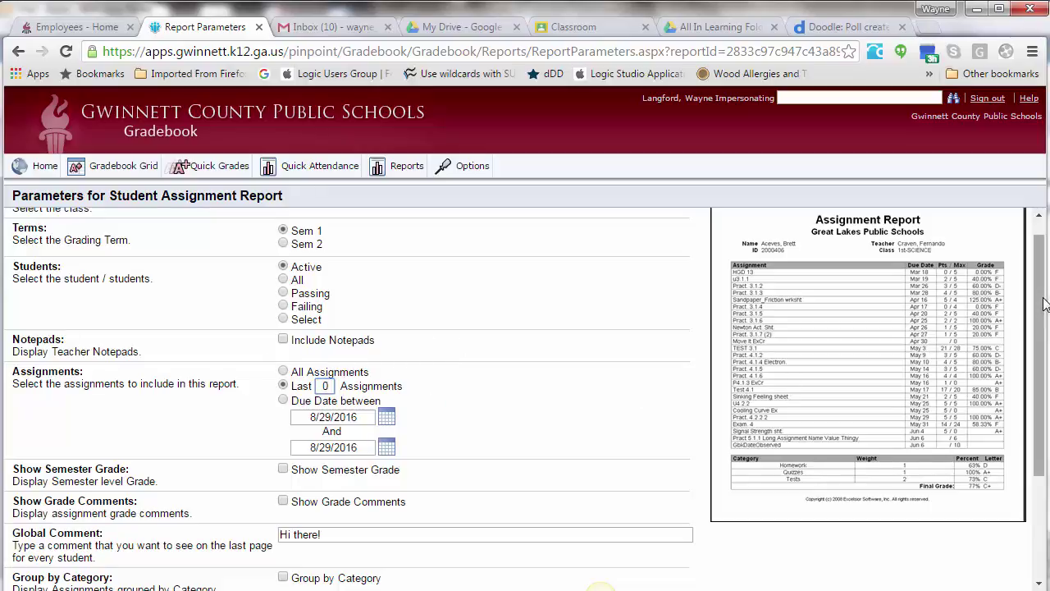
drag(1041, 310, 1041, 412)
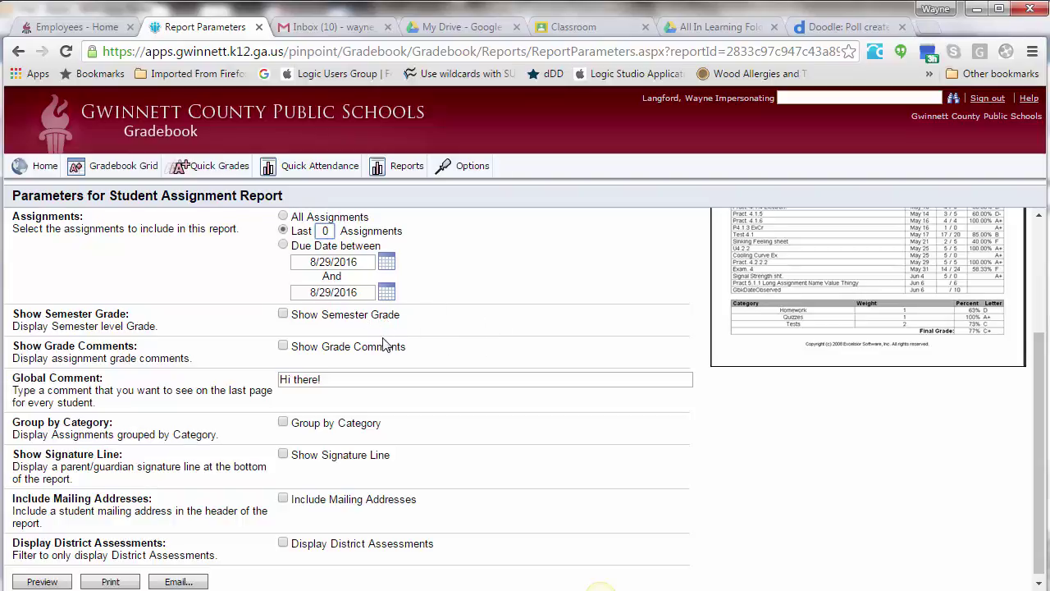
click(395, 380)
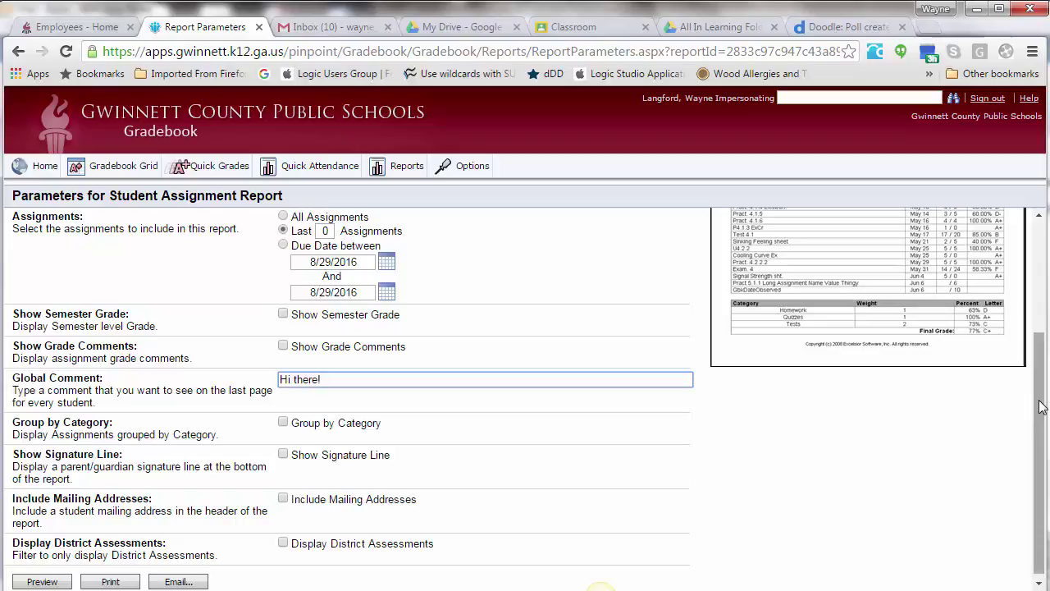
scroll(984, 422, down, 1)
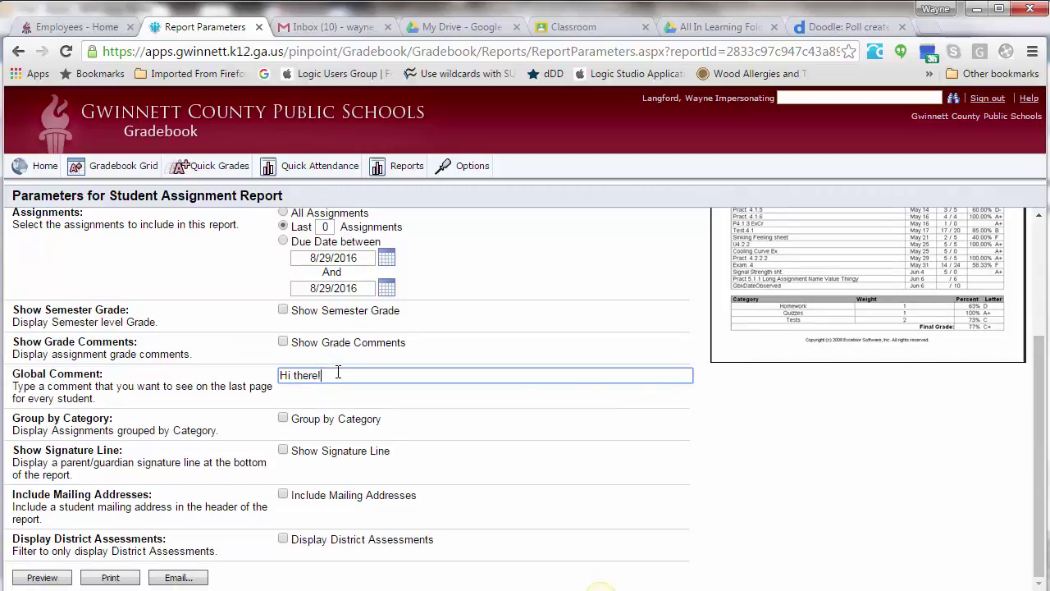
triple_click(403, 376)
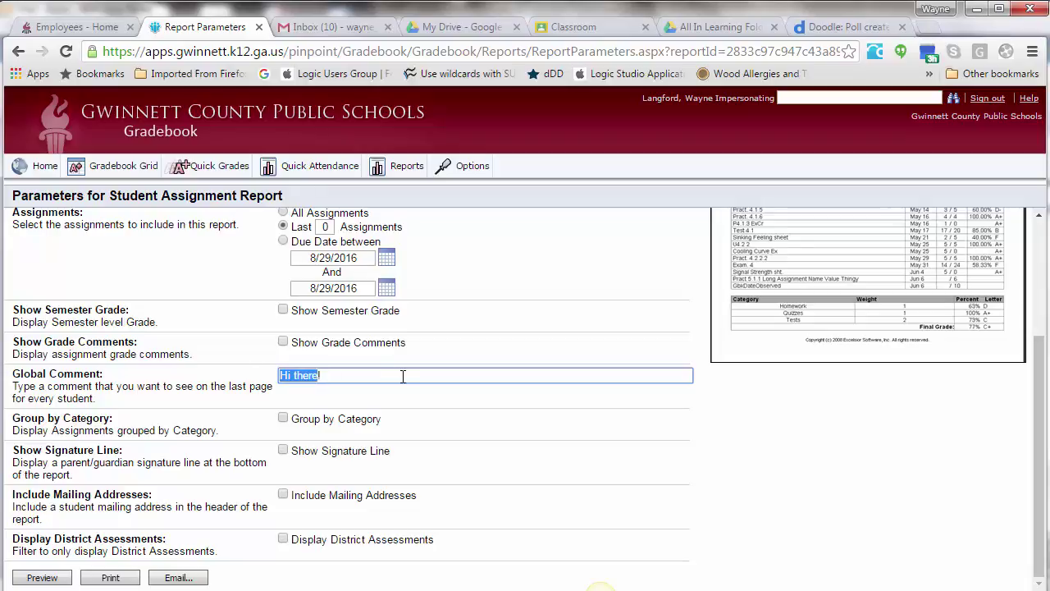
click(403, 375)
key(BackSpace)
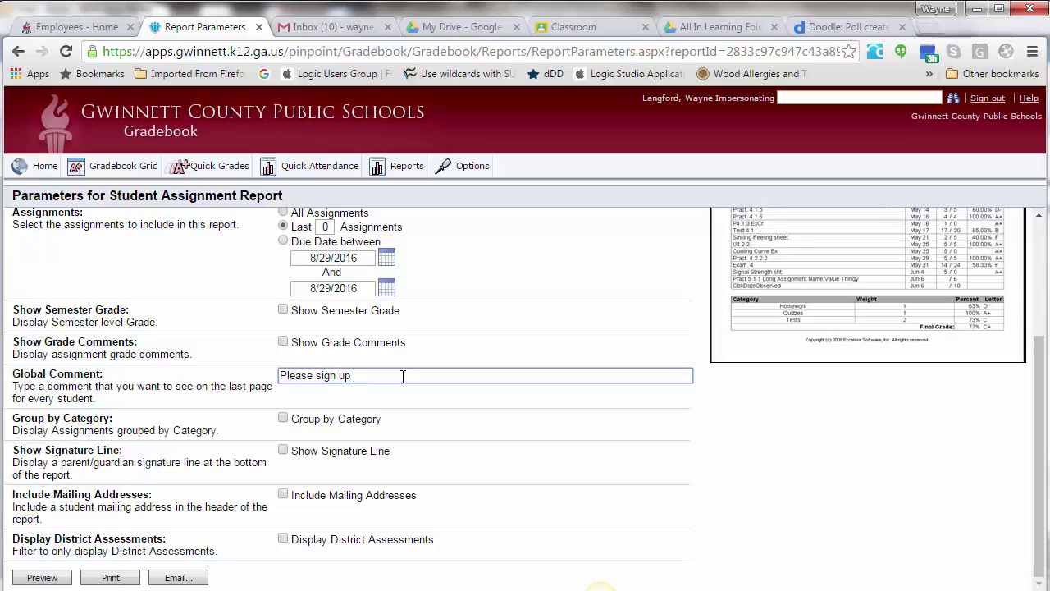
text(ent led conference)
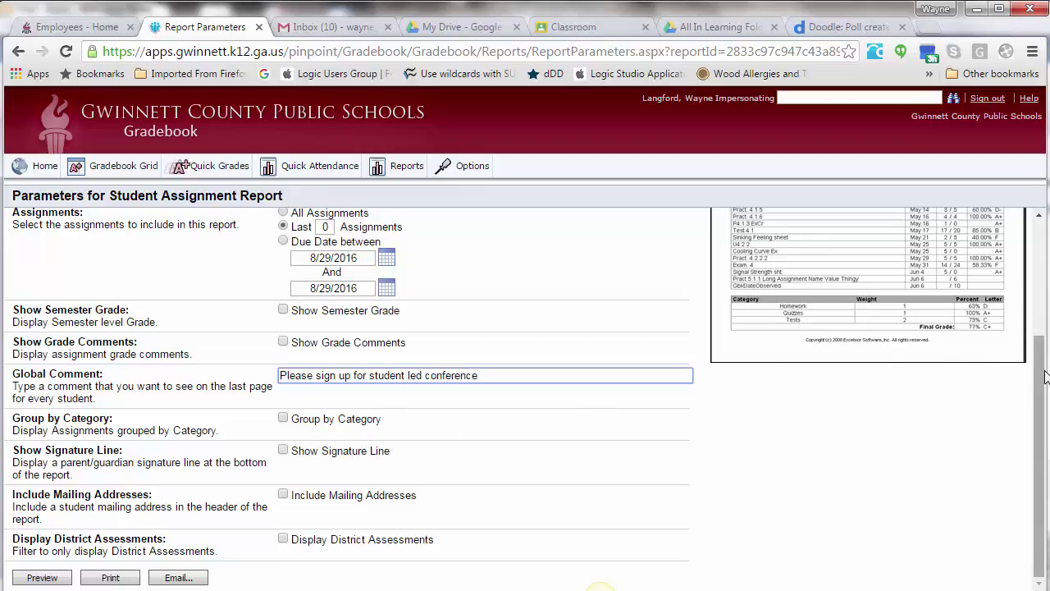
- Start an e-mail of the report, paste the copied poll link into the message body, and insert two line breaks above it
click(177, 578)
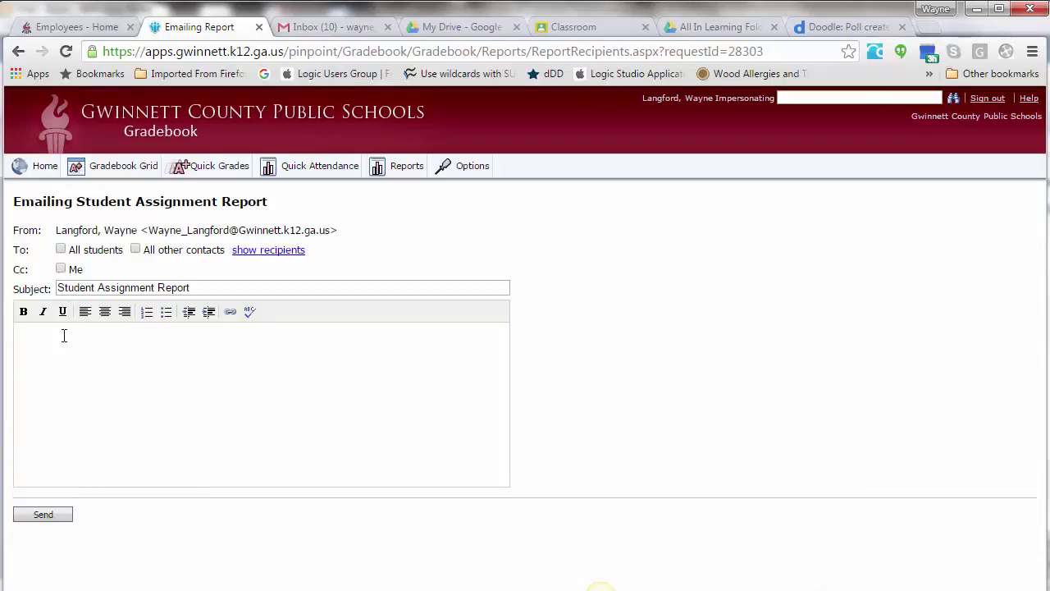
right_click(63, 335)
click(105, 432)
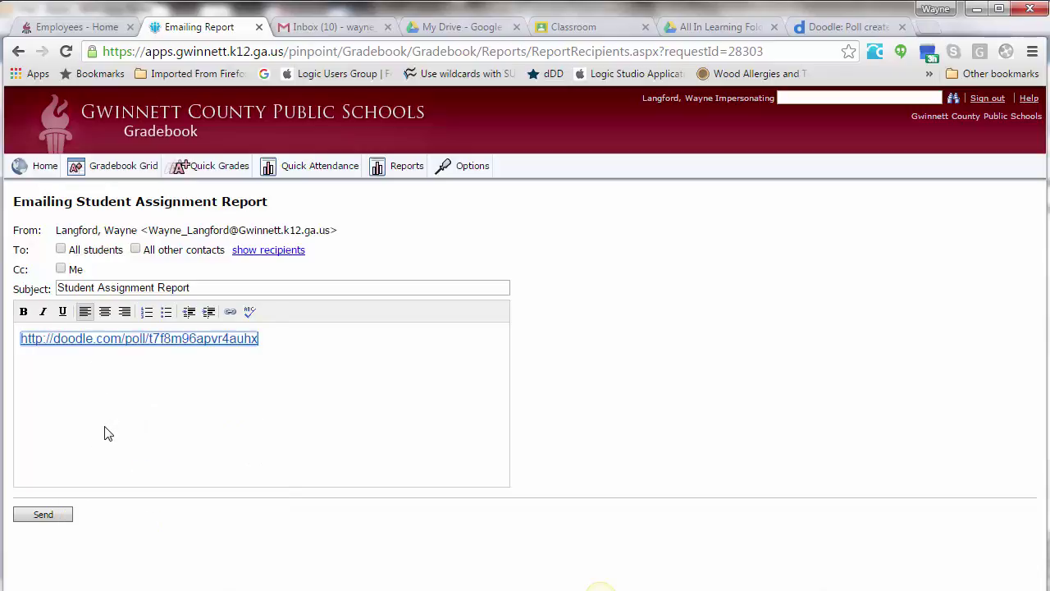
click(20, 336)
key(Return)
key(Return)
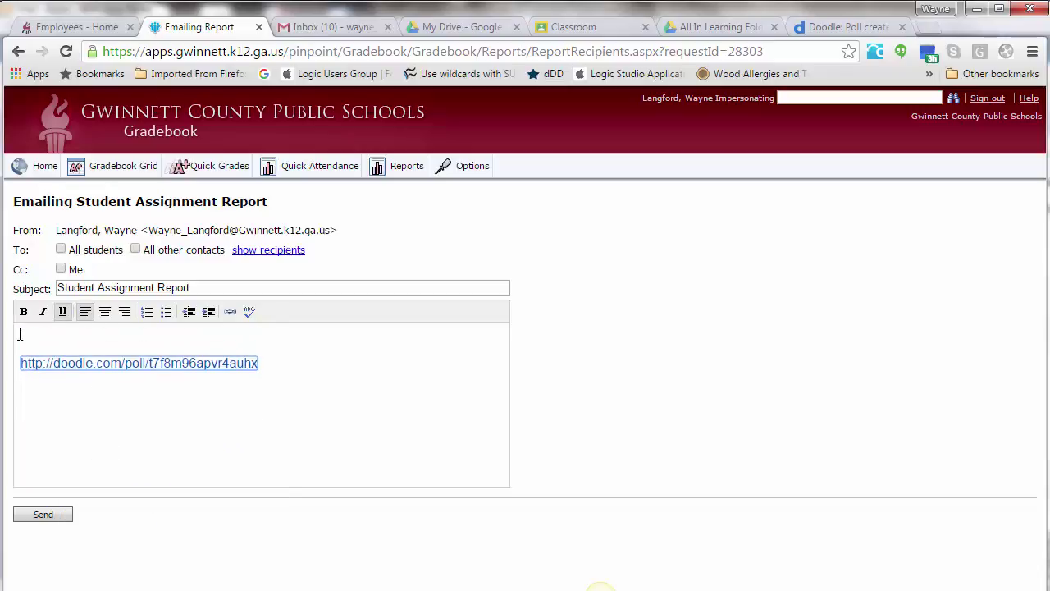
- Write "Click on this link and sign up for a time slot. Please." above the poll link in the message body
text(Click on this)
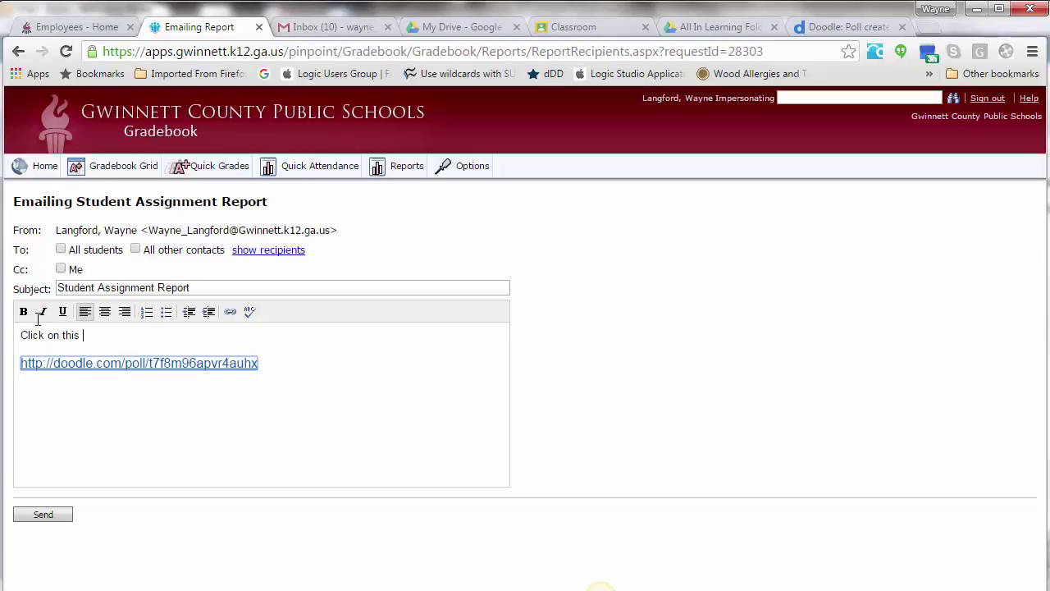
text( link and sign up for a)
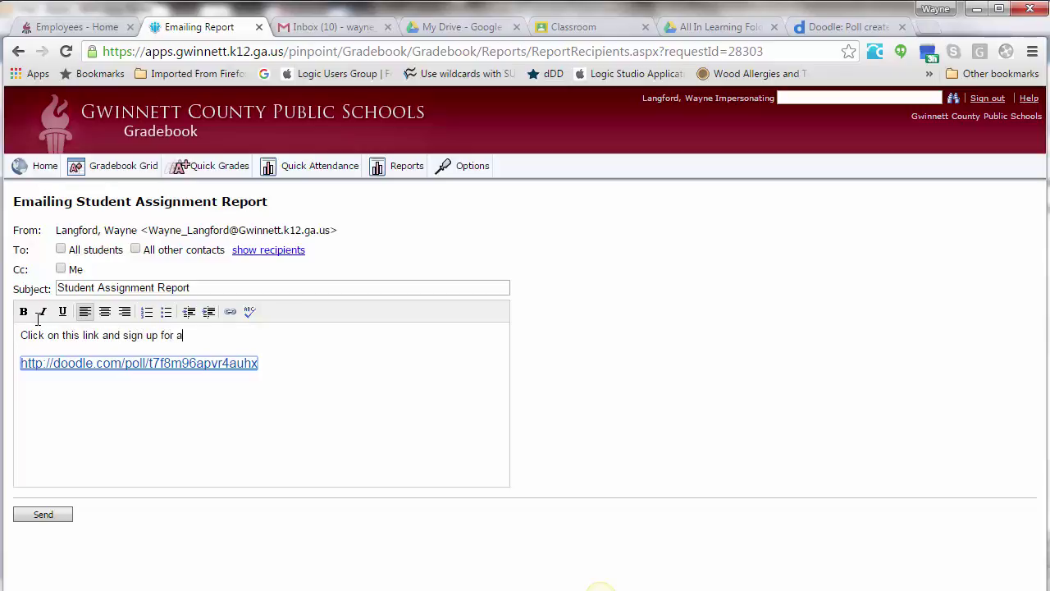
text( time )
text(sl)
text(ot. Pleaes)
text(>)
text(.)
- Address the report e-mail to all students, show the recipient list, and copy the sender on the message
click(77, 252)
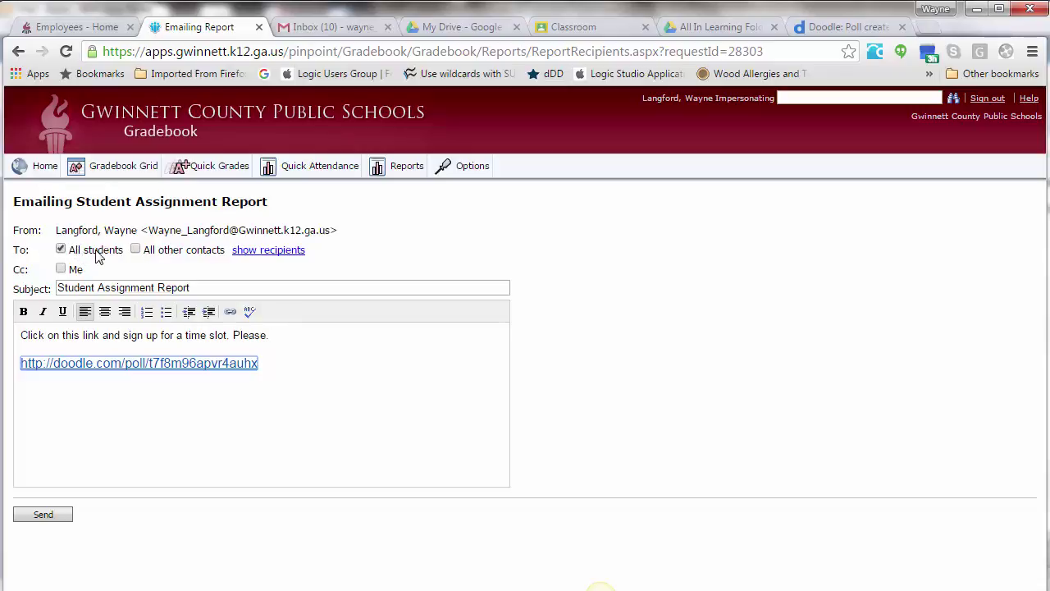
click(245, 250)
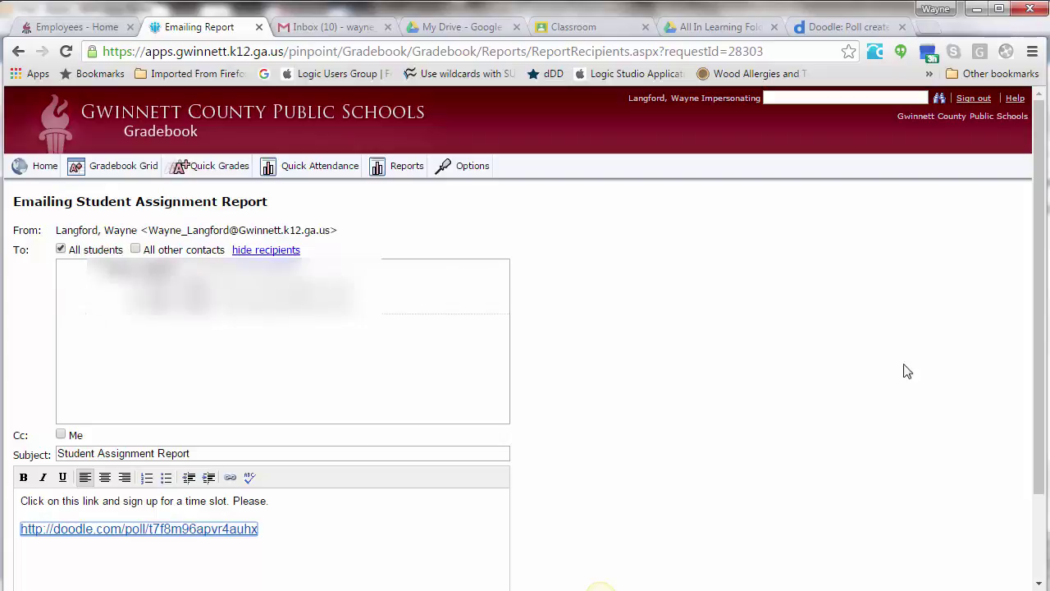
scroll(1043, 327, down, 1)
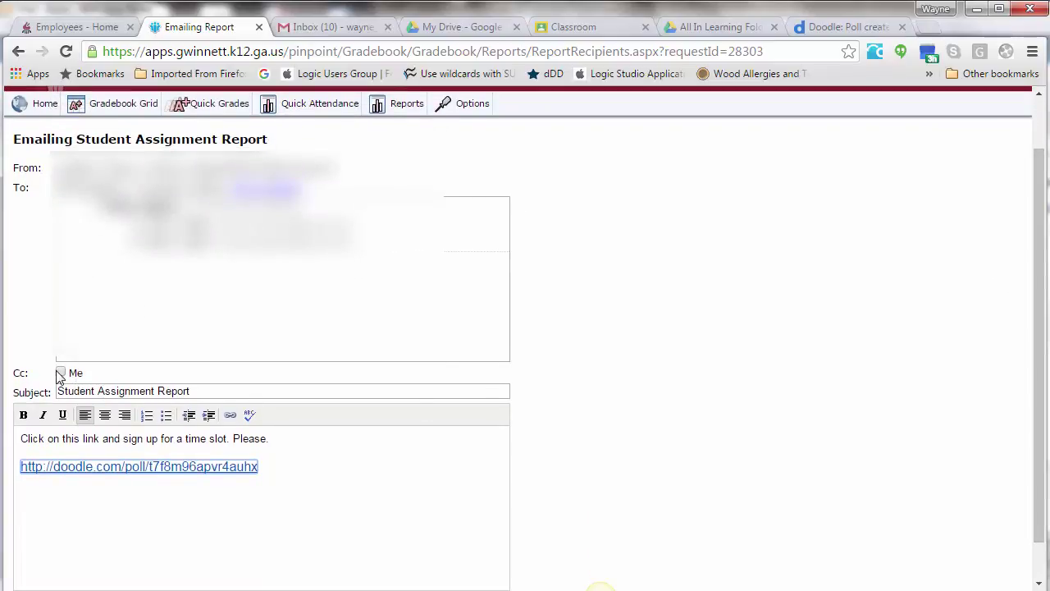
click(60, 372)
scroll(1040, 332, down, 1)
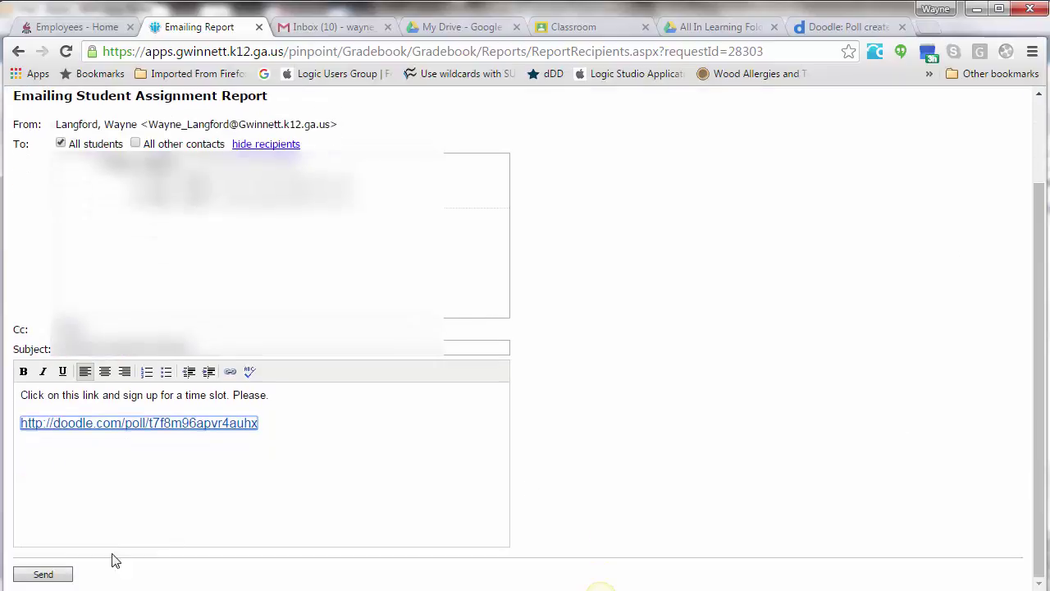